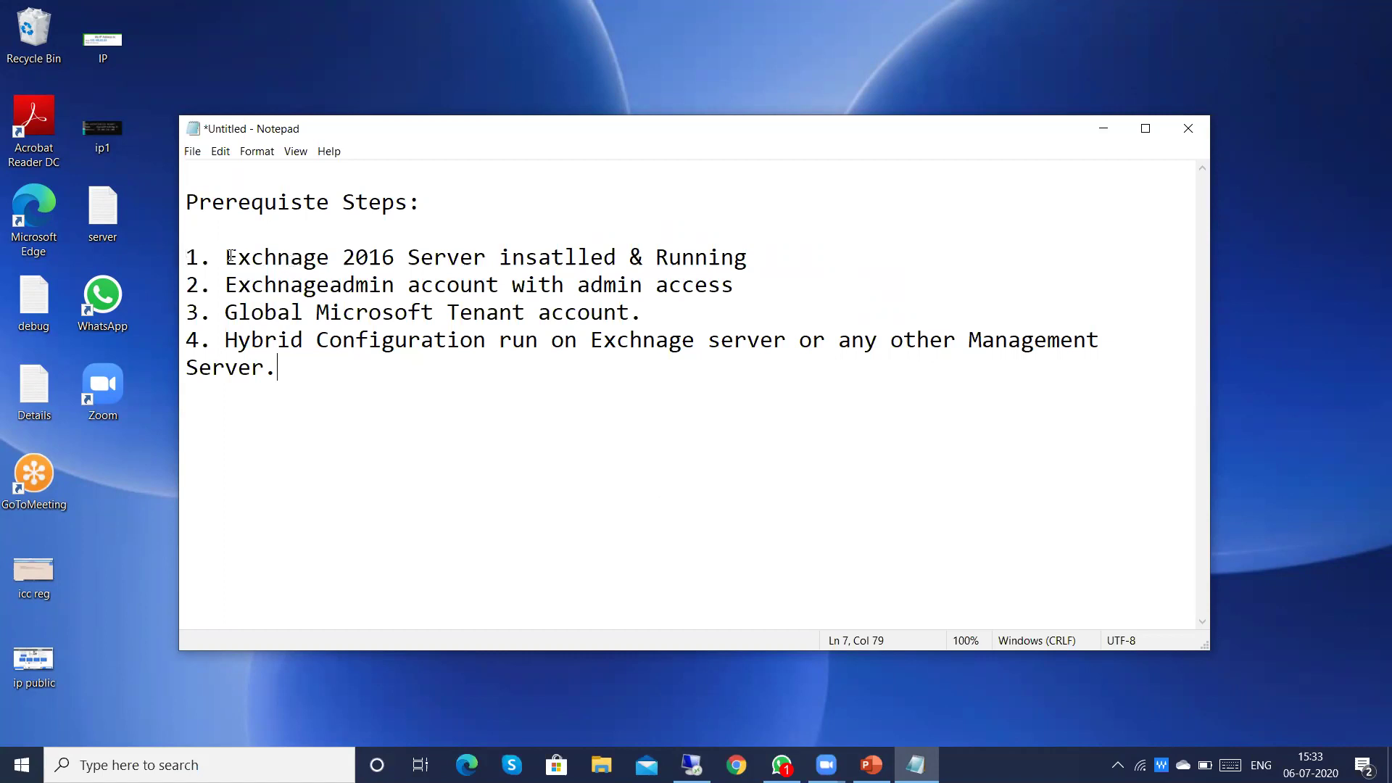
Step: Go over the prerequisite notes in Notepad, pointing out step 4 and the end of the list
right_click(317, 262)
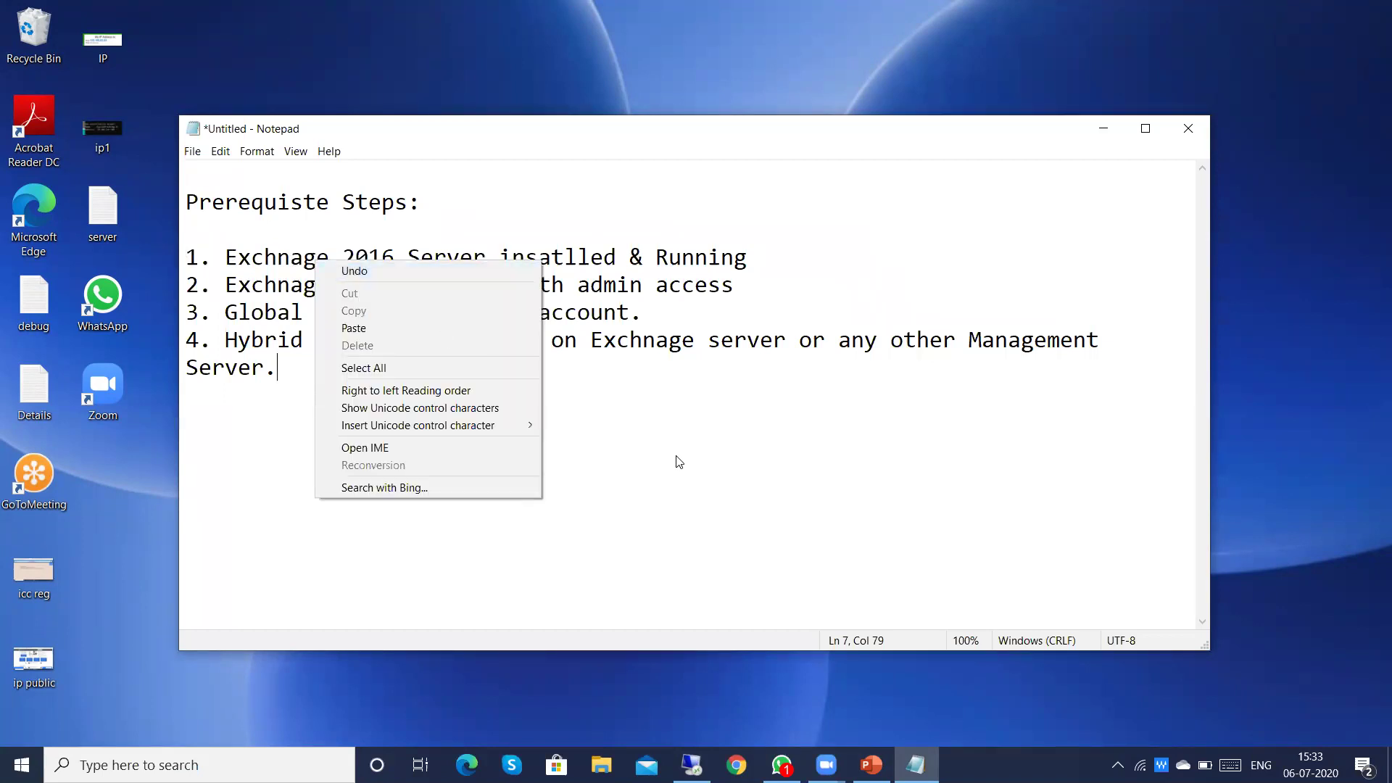
right_click(679, 461)
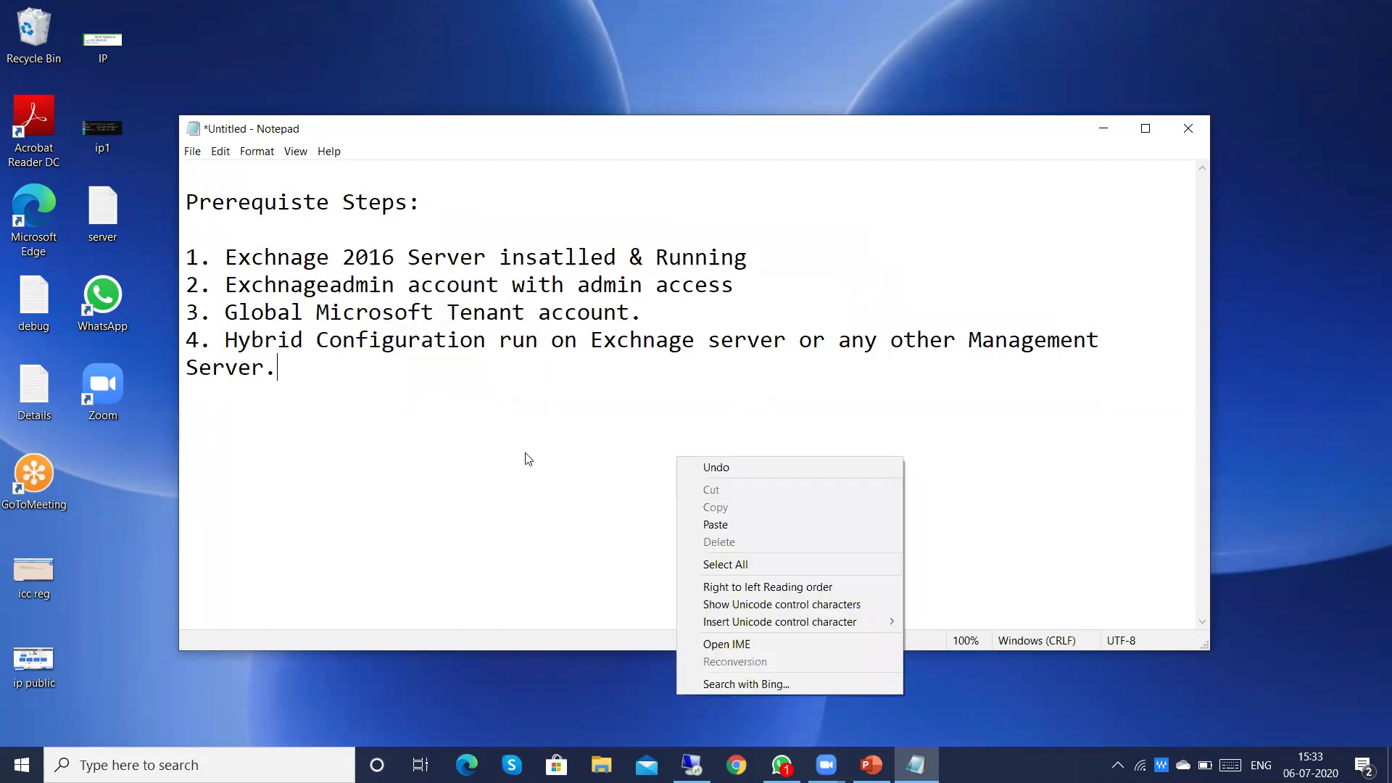
click(602, 341)
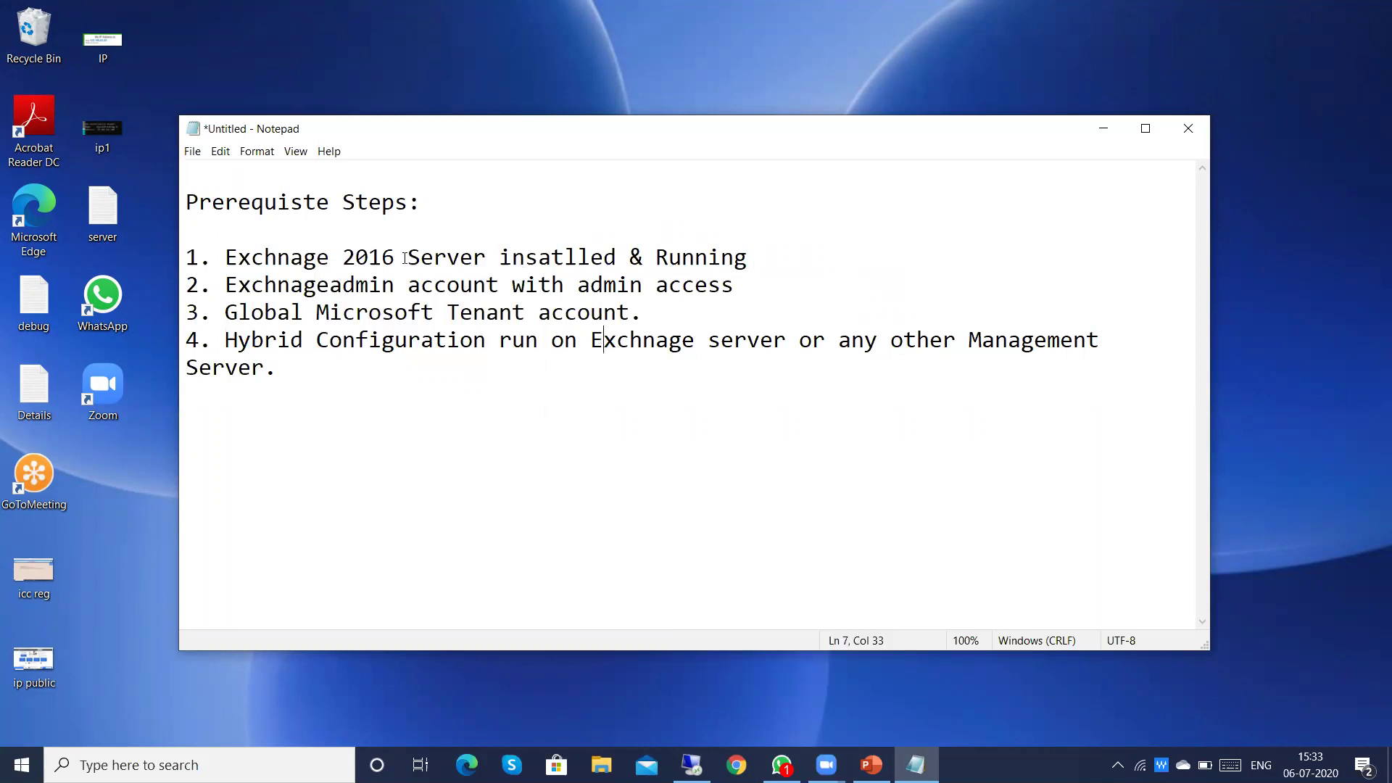
right_click(269, 266)
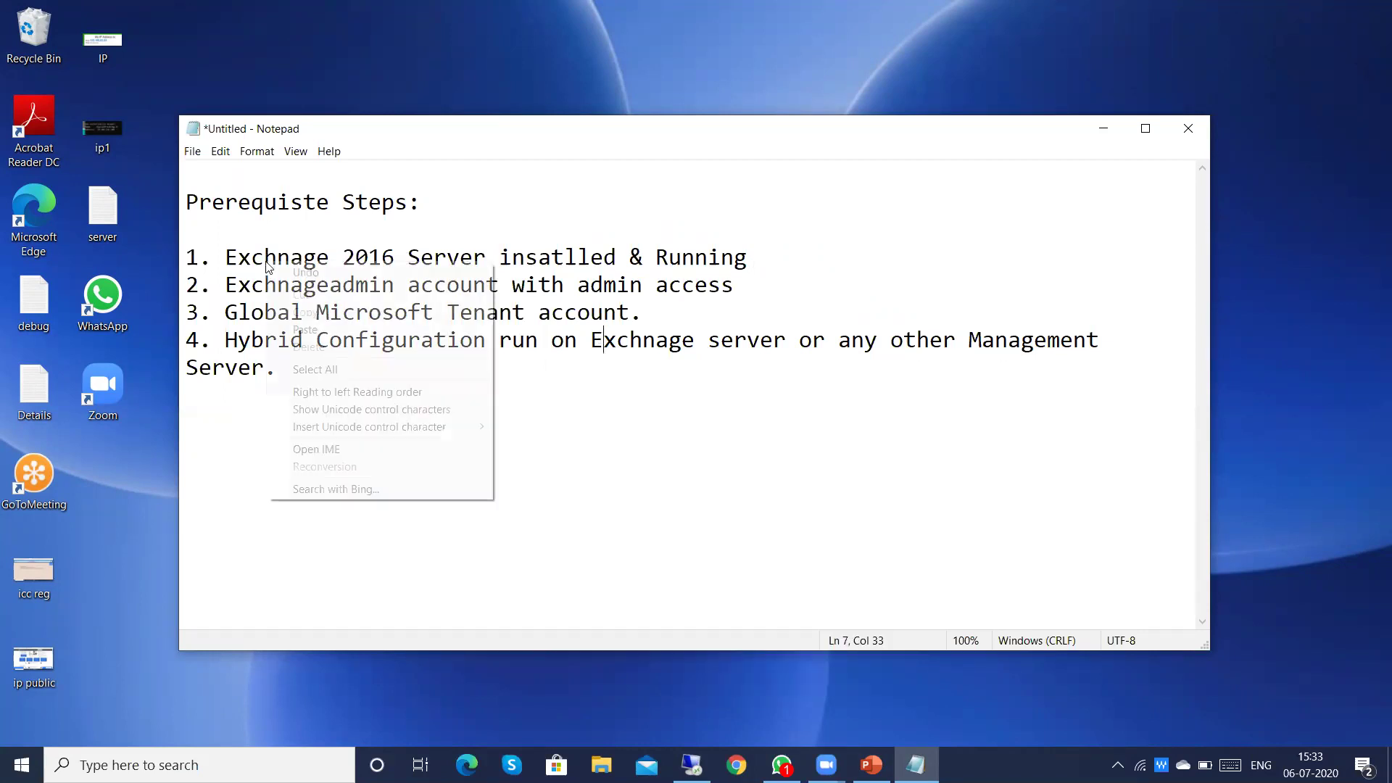
right_click(618, 510)
click(441, 502)
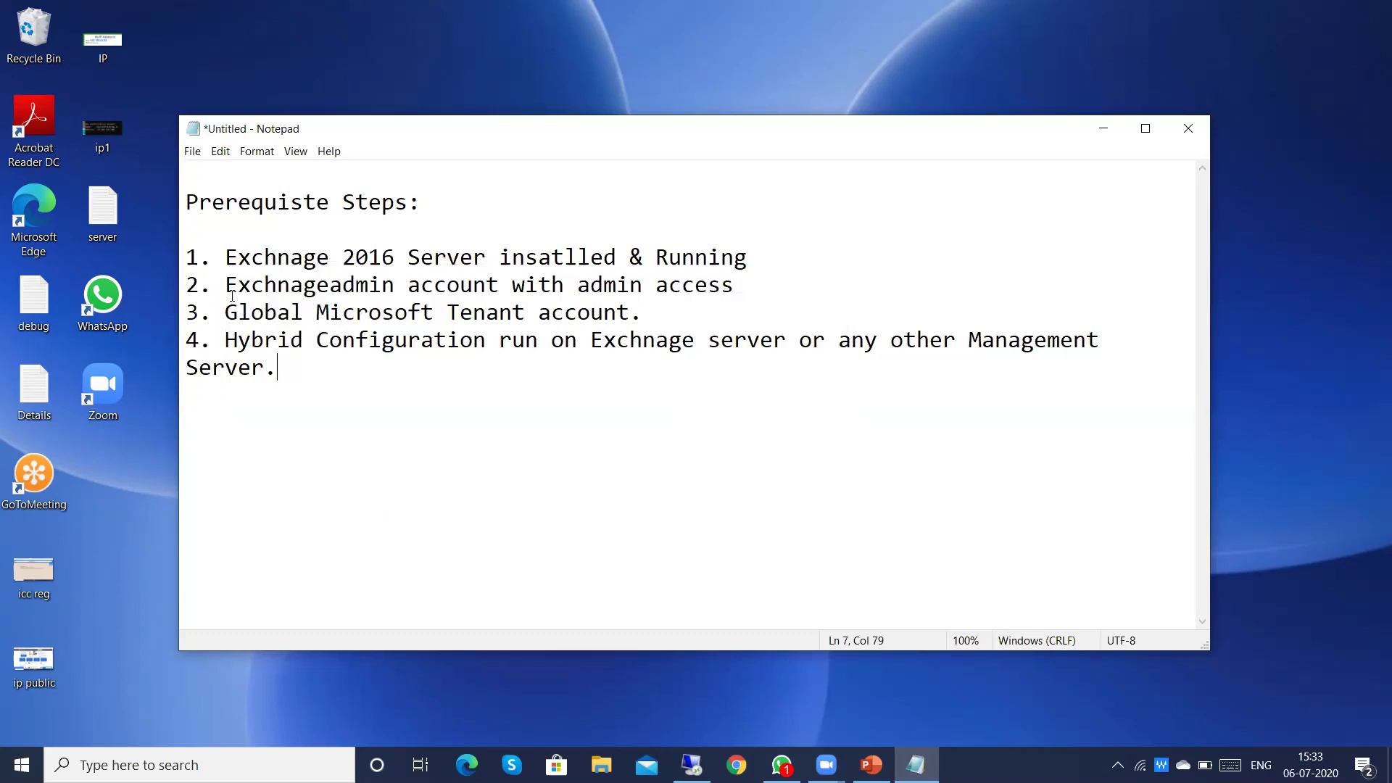
Step: Point out the Exchange admin account item, then minimize Notepad to show the desktop
click(266, 290)
right_click(349, 294)
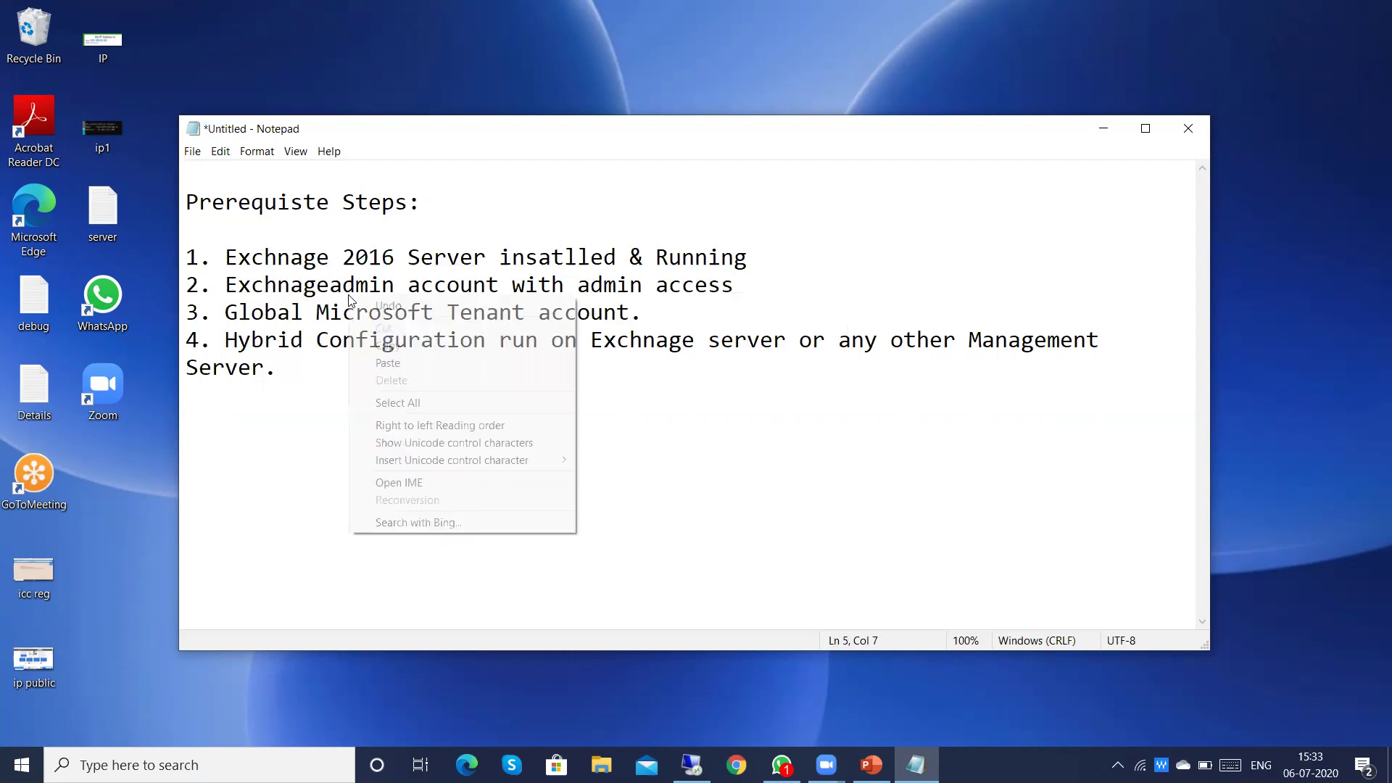
click(663, 439)
right_click(696, 444)
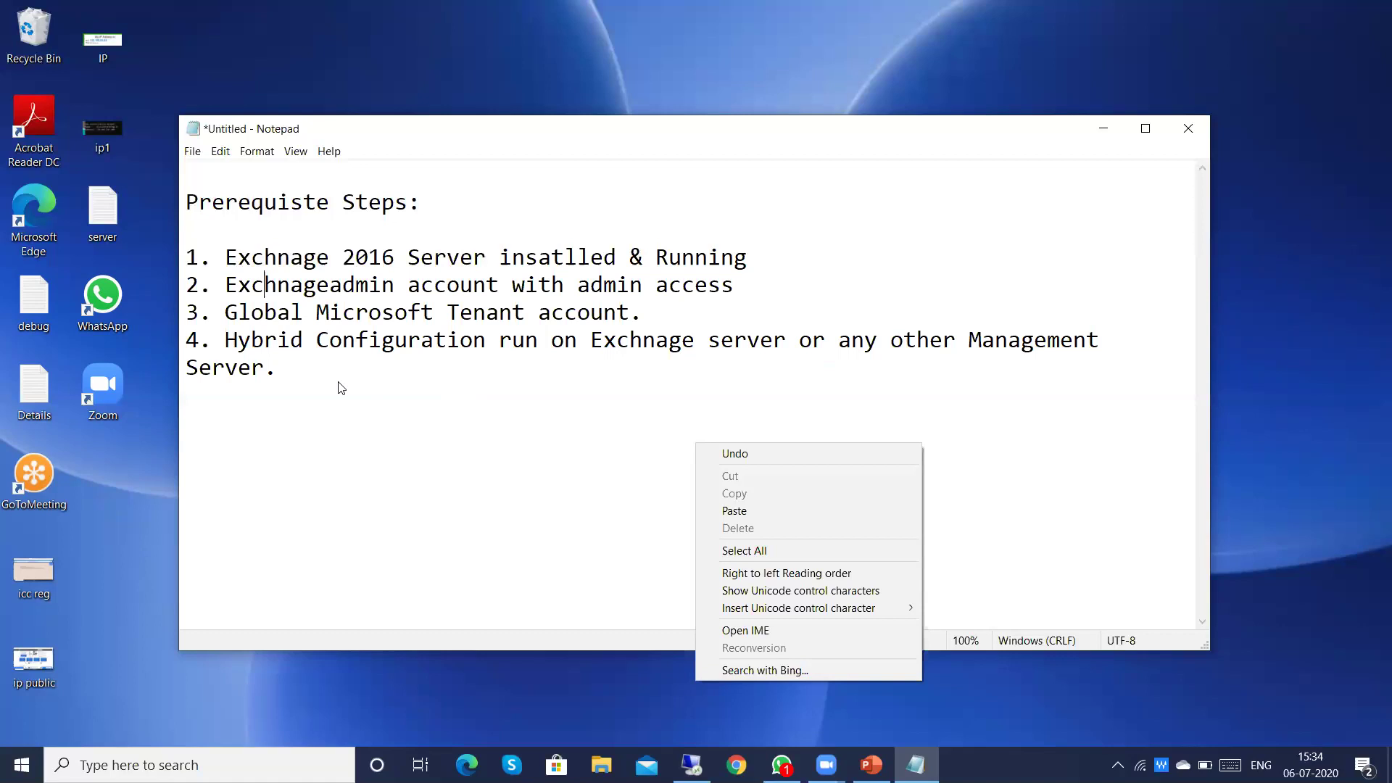
right_click(539, 444)
click(1100, 130)
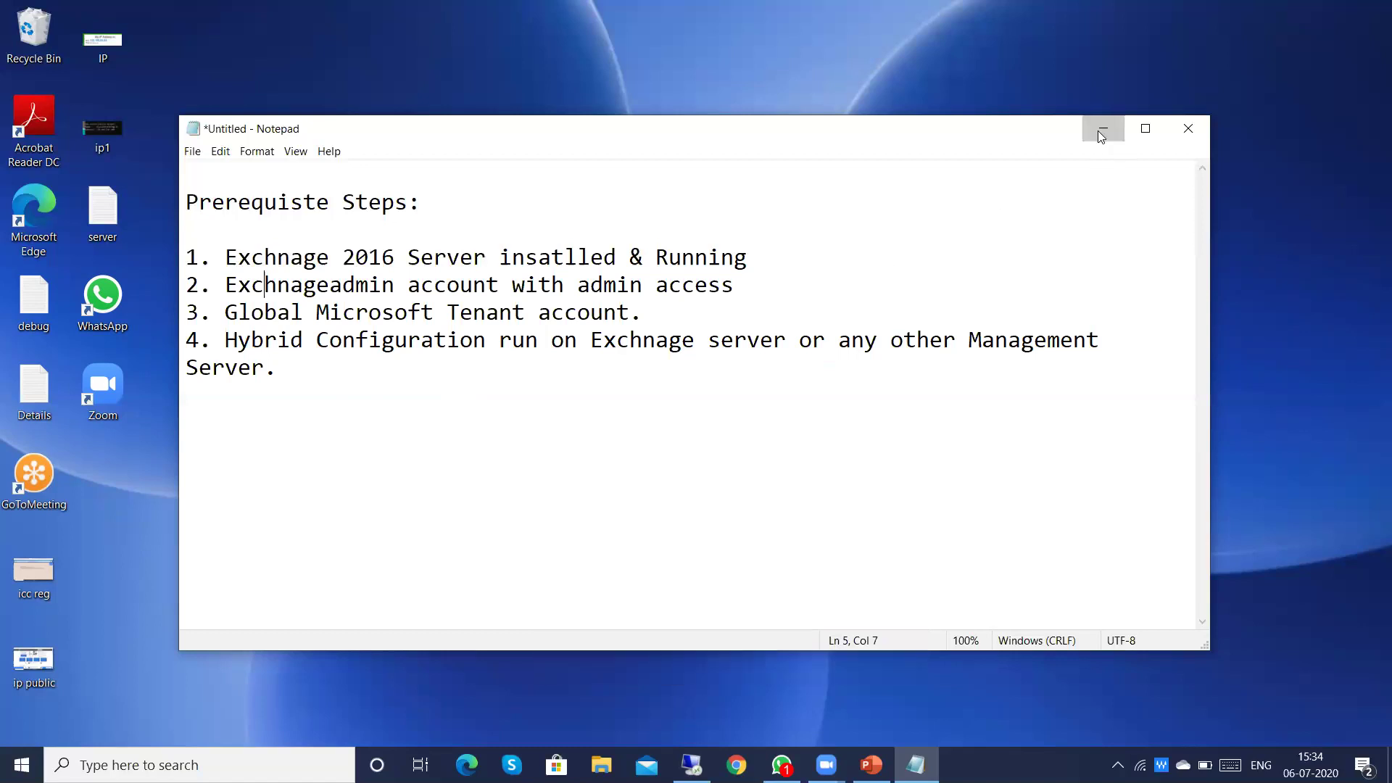
click(1100, 130)
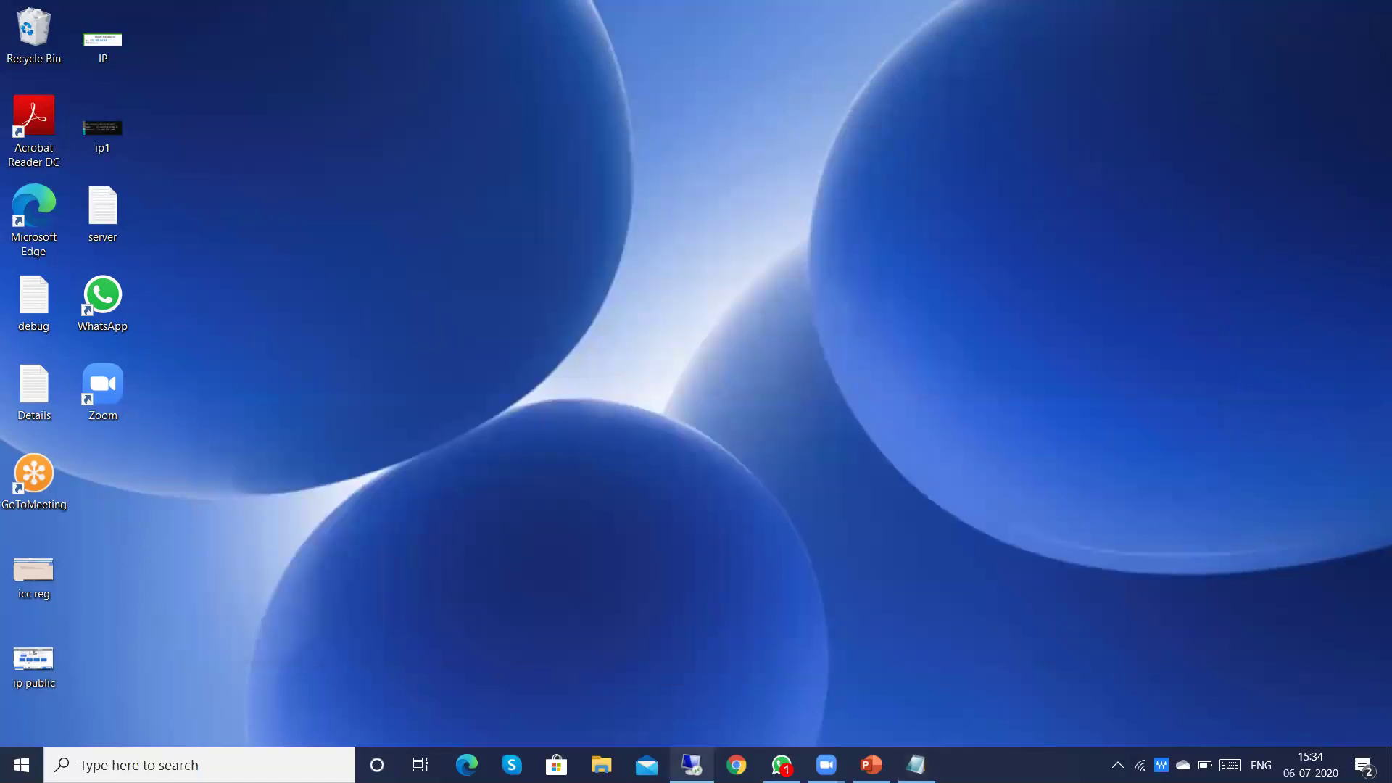
Step: Switch to the Windows Server session and the ADConnect VM, then select the Hybrid Configuration Wizard shortcut
mouse_move(692, 765)
click(685, 695)
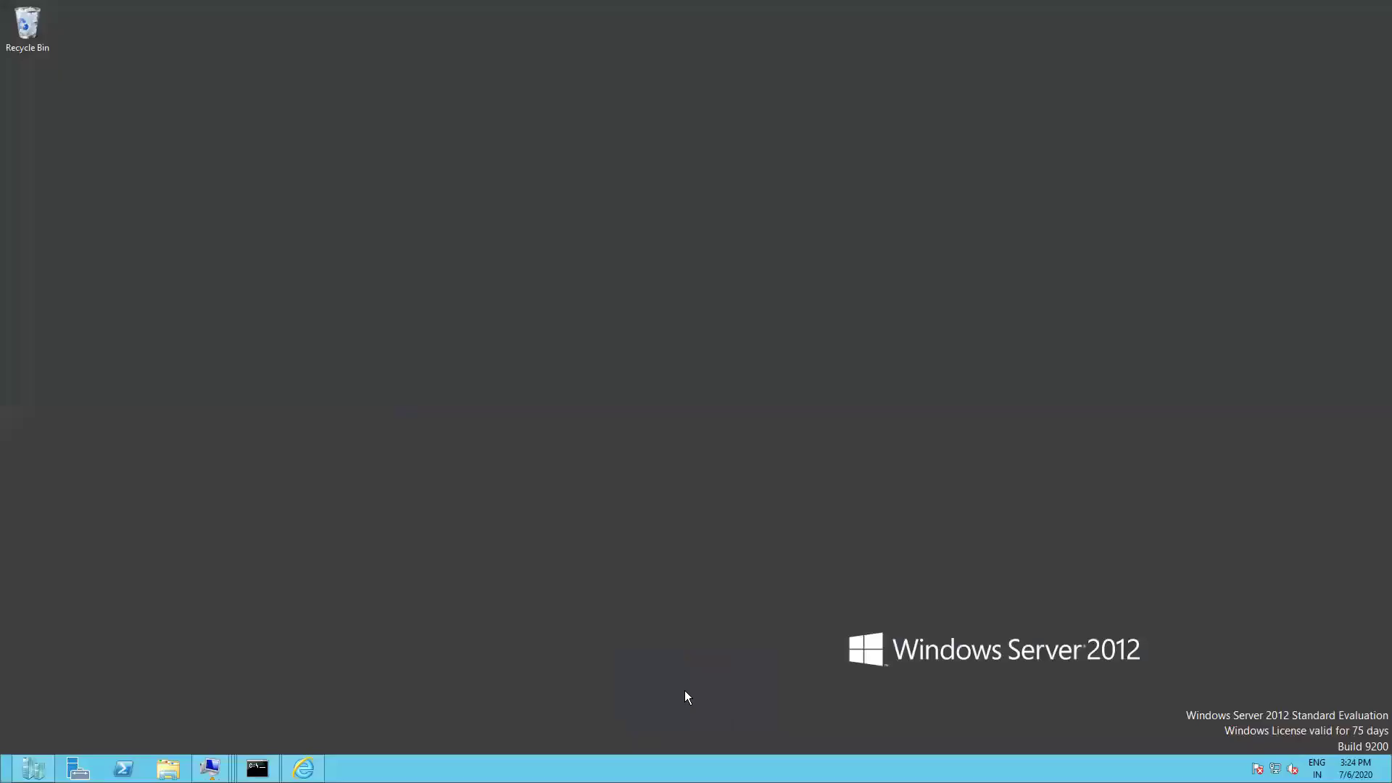
mouse_move(212, 769)
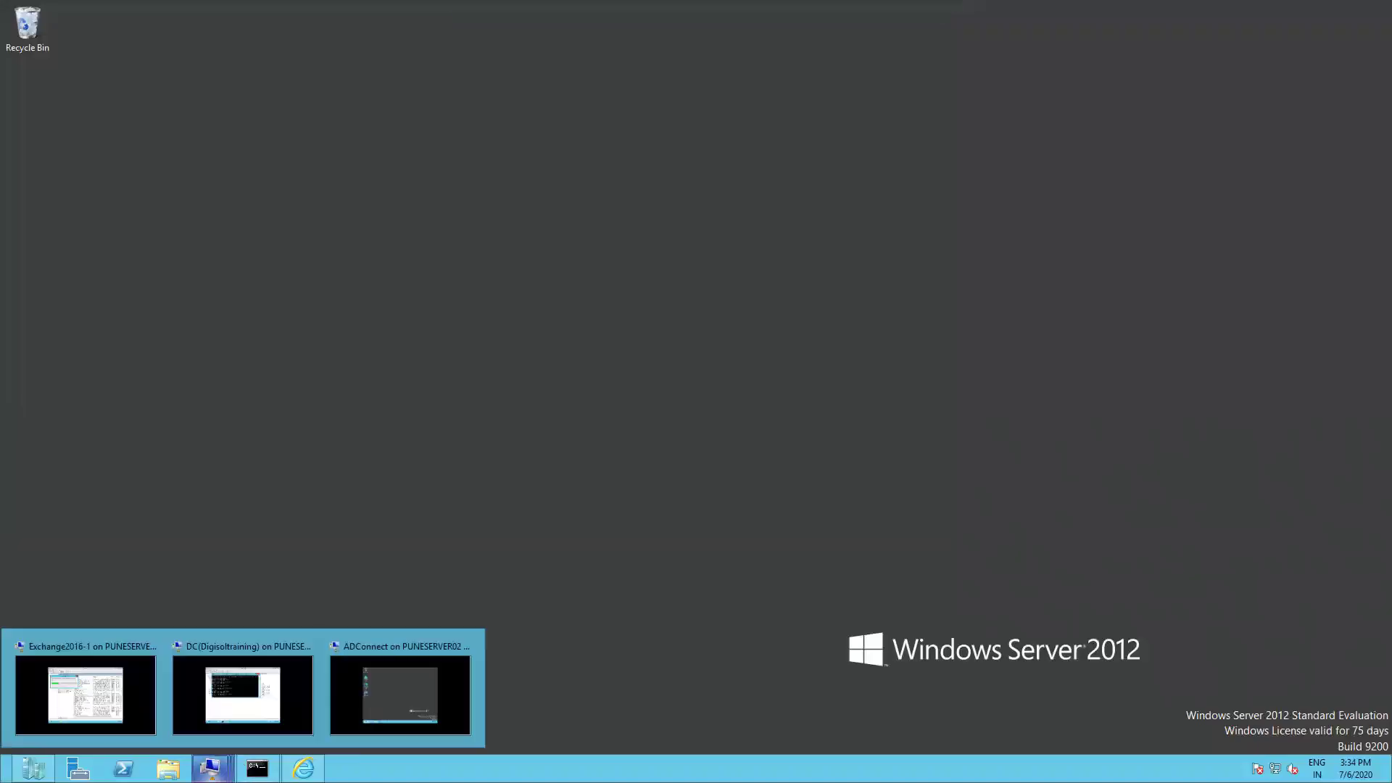
click(396, 705)
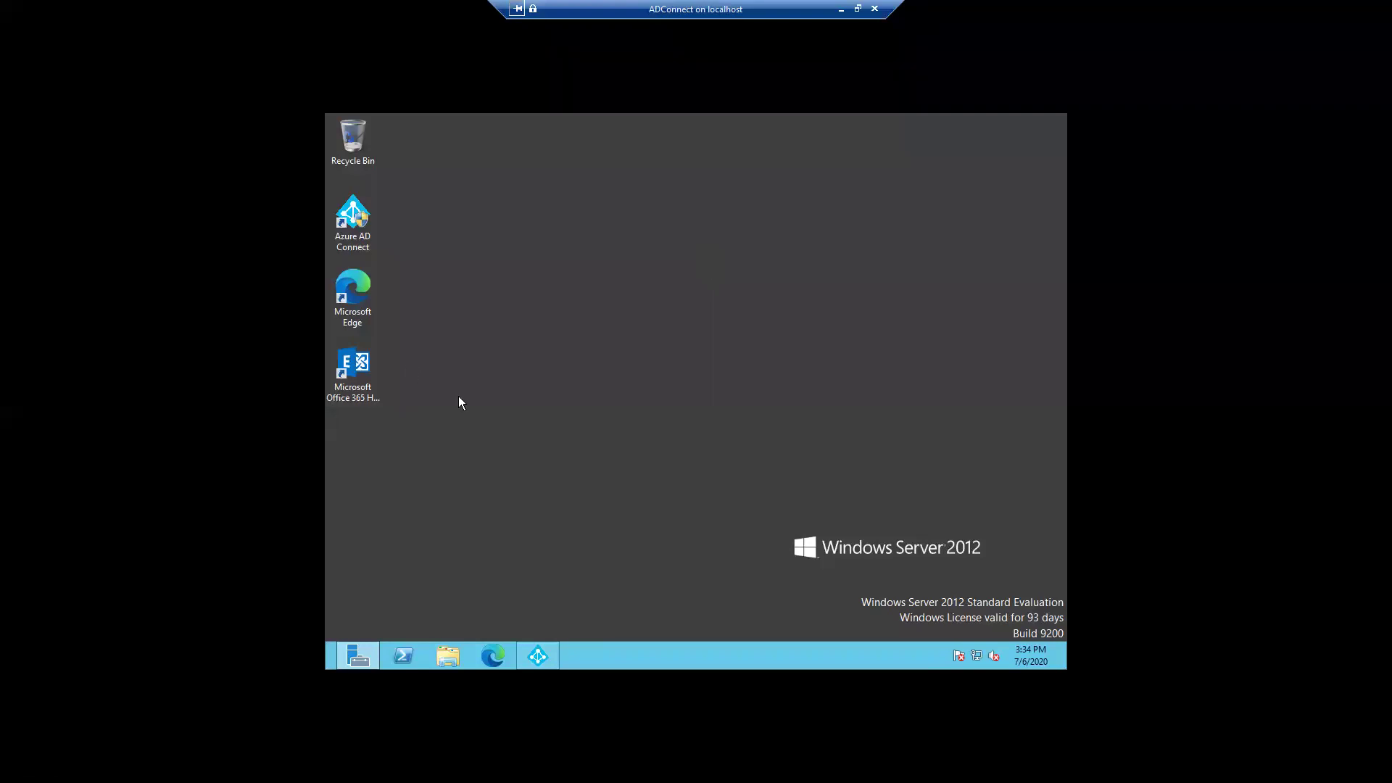
click(360, 368)
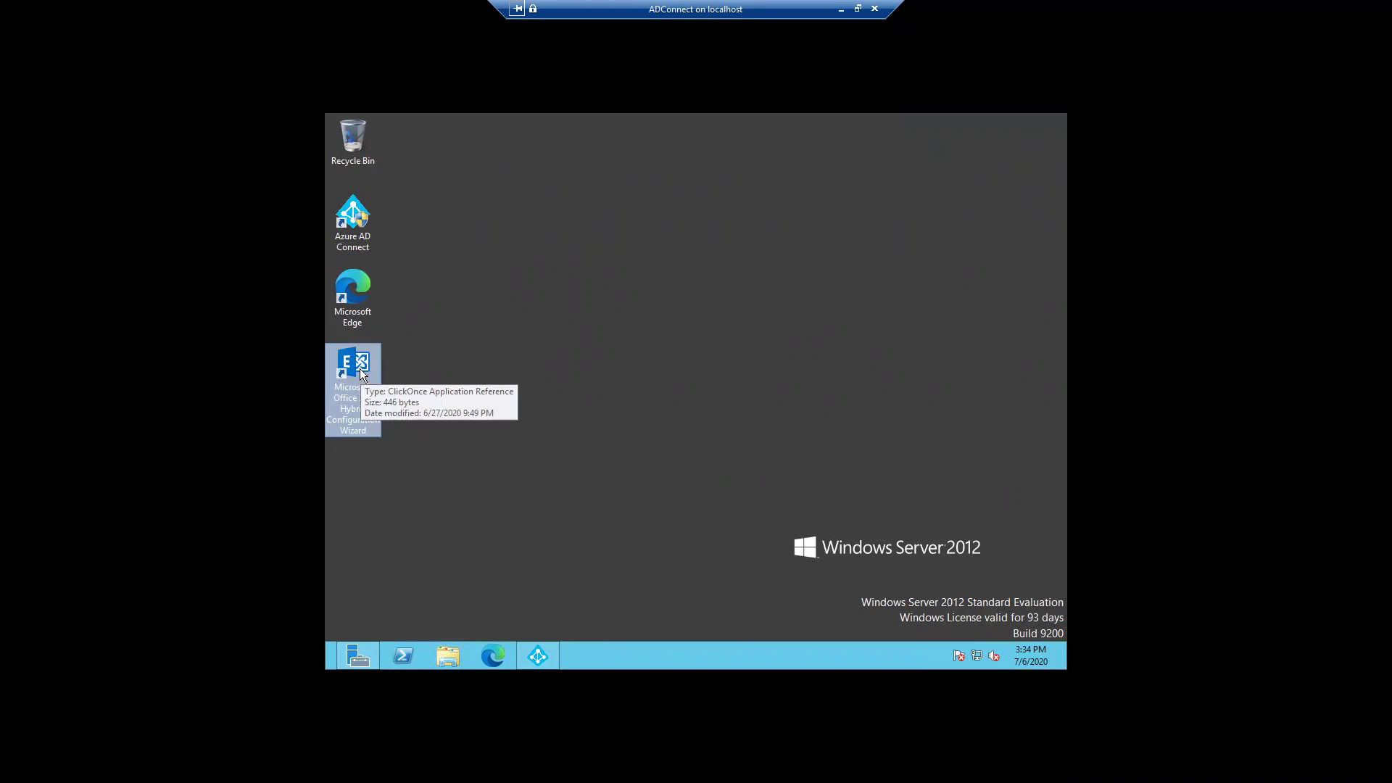
Step: Open outlook.office365.com/ecp in Edge and sign in with the Exchange admin account, declining to stay signed in
double_click(356, 308)
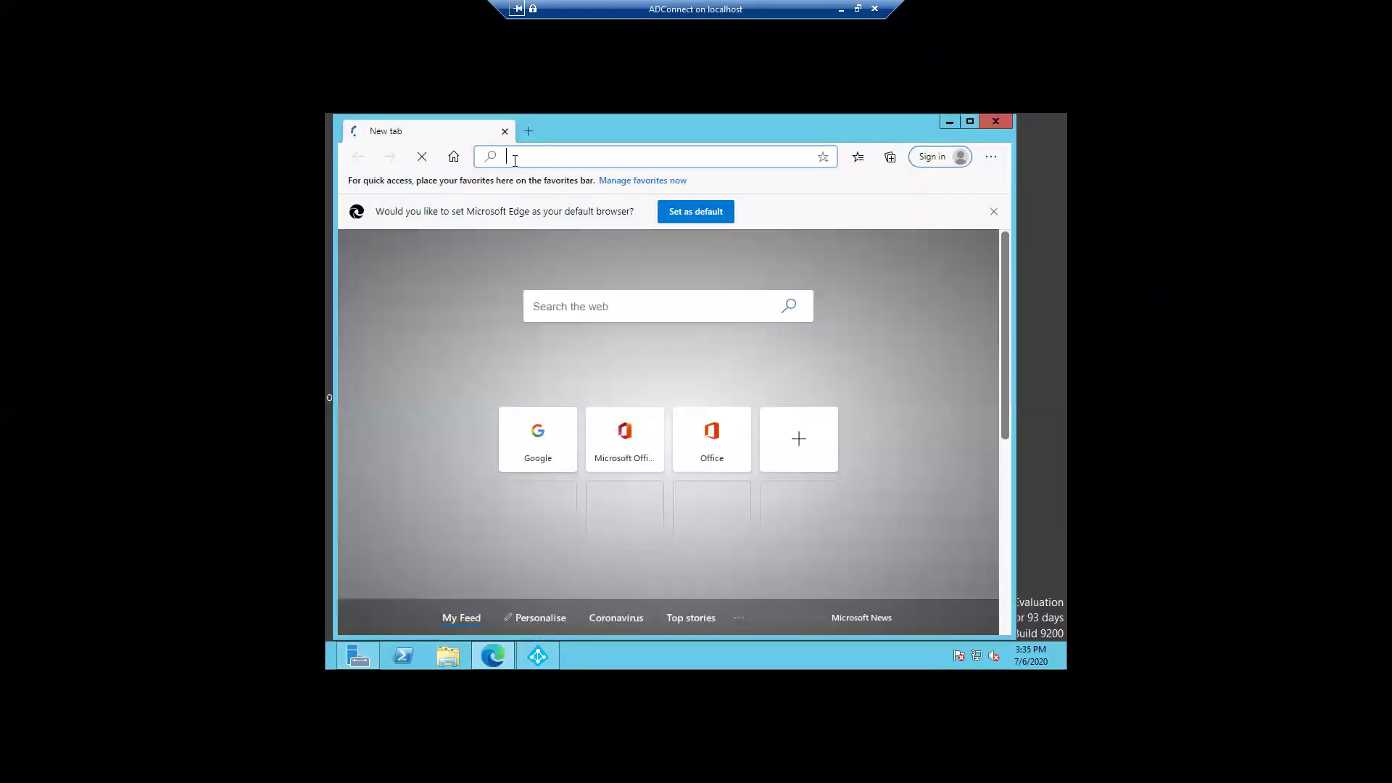
text(off)
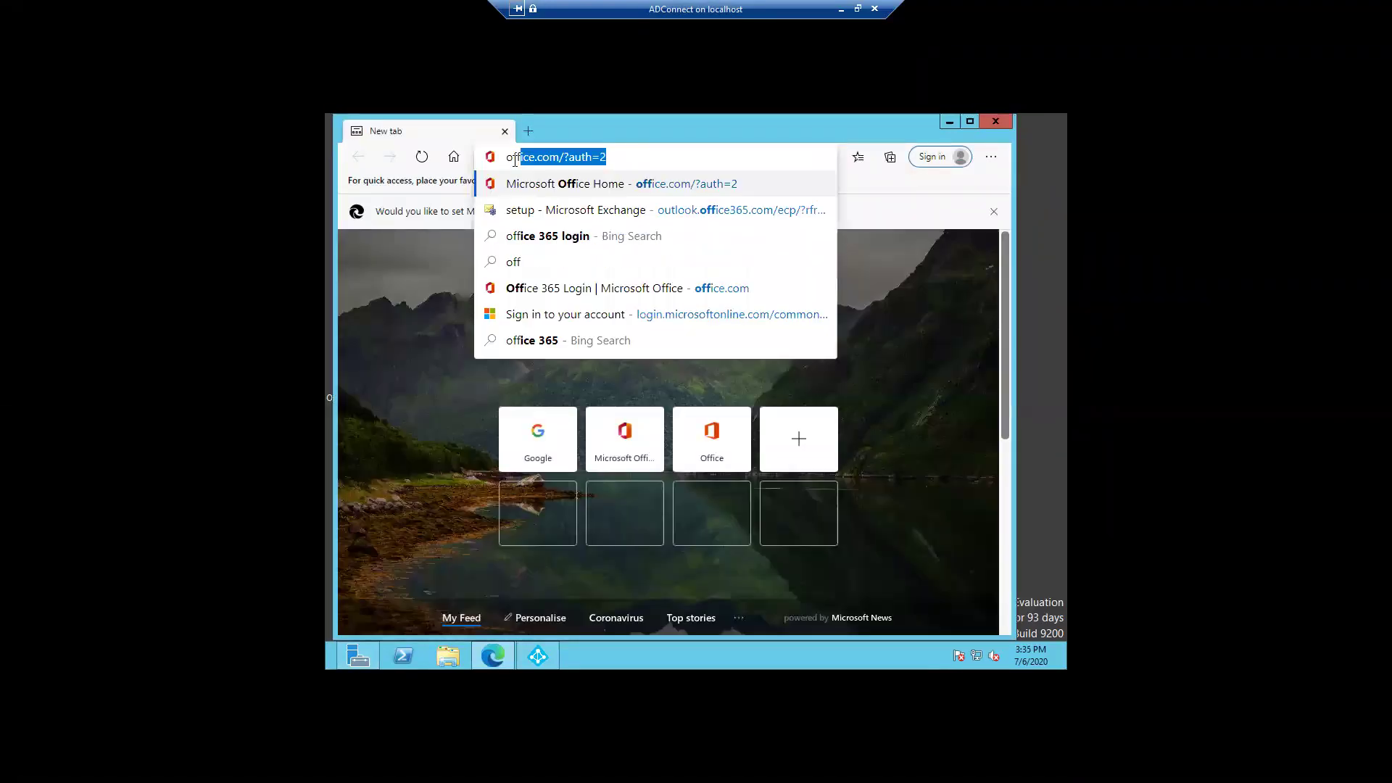
click(531, 211)
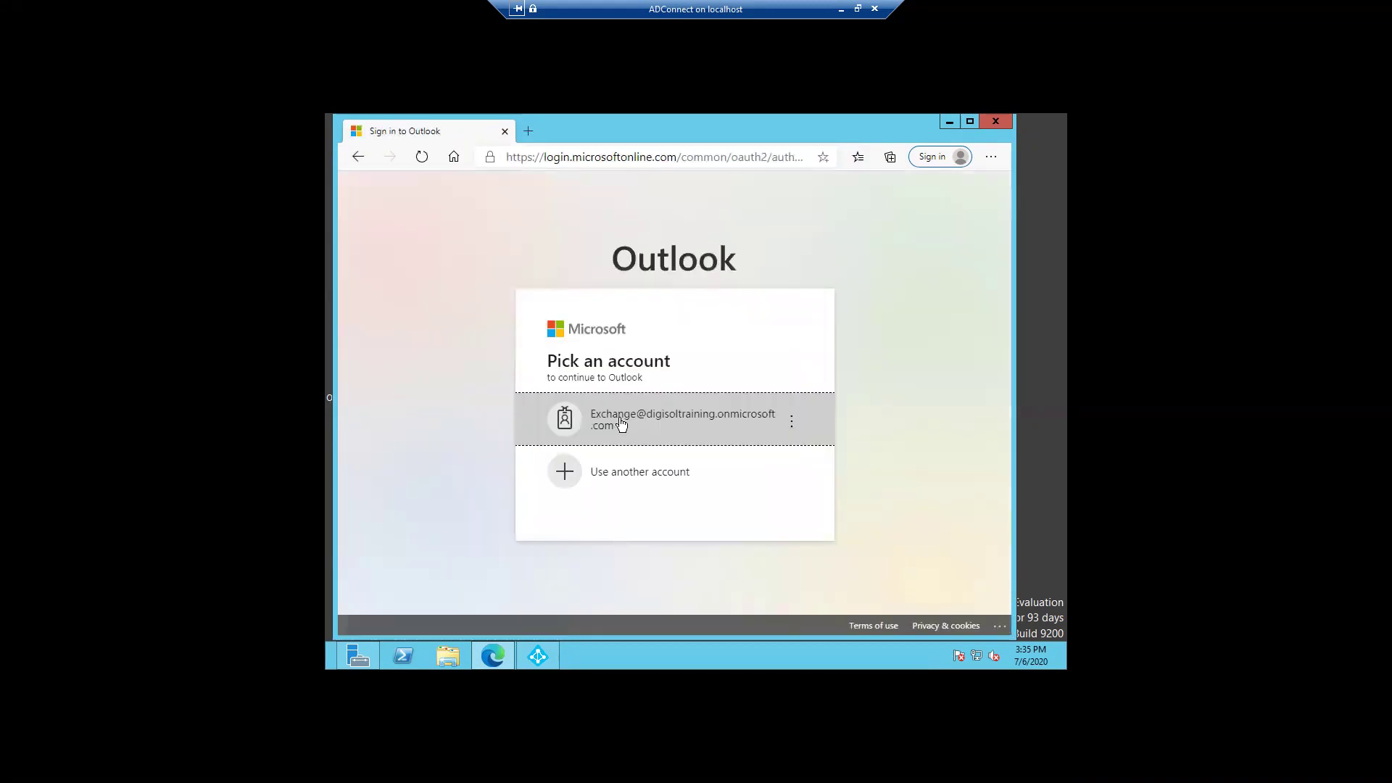
click(622, 423)
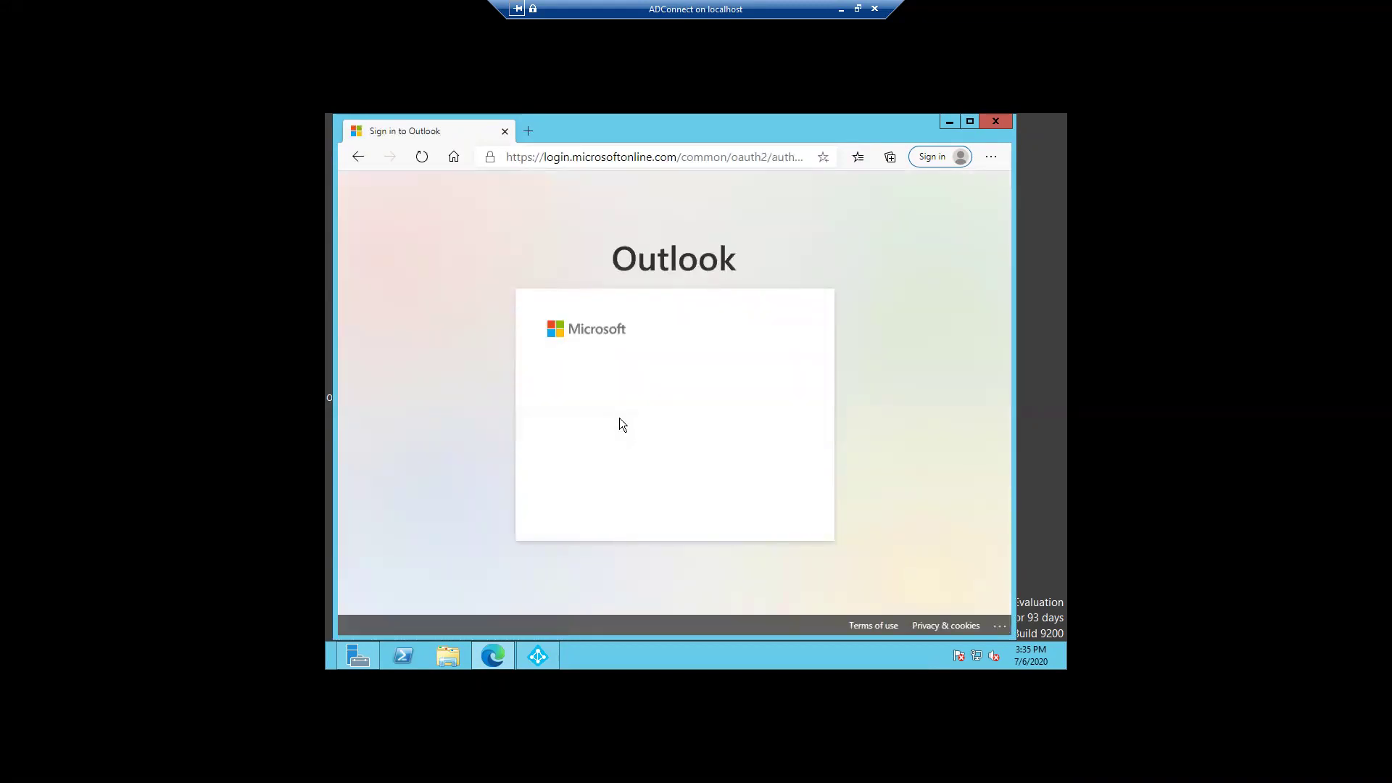
text(•••••••••••)
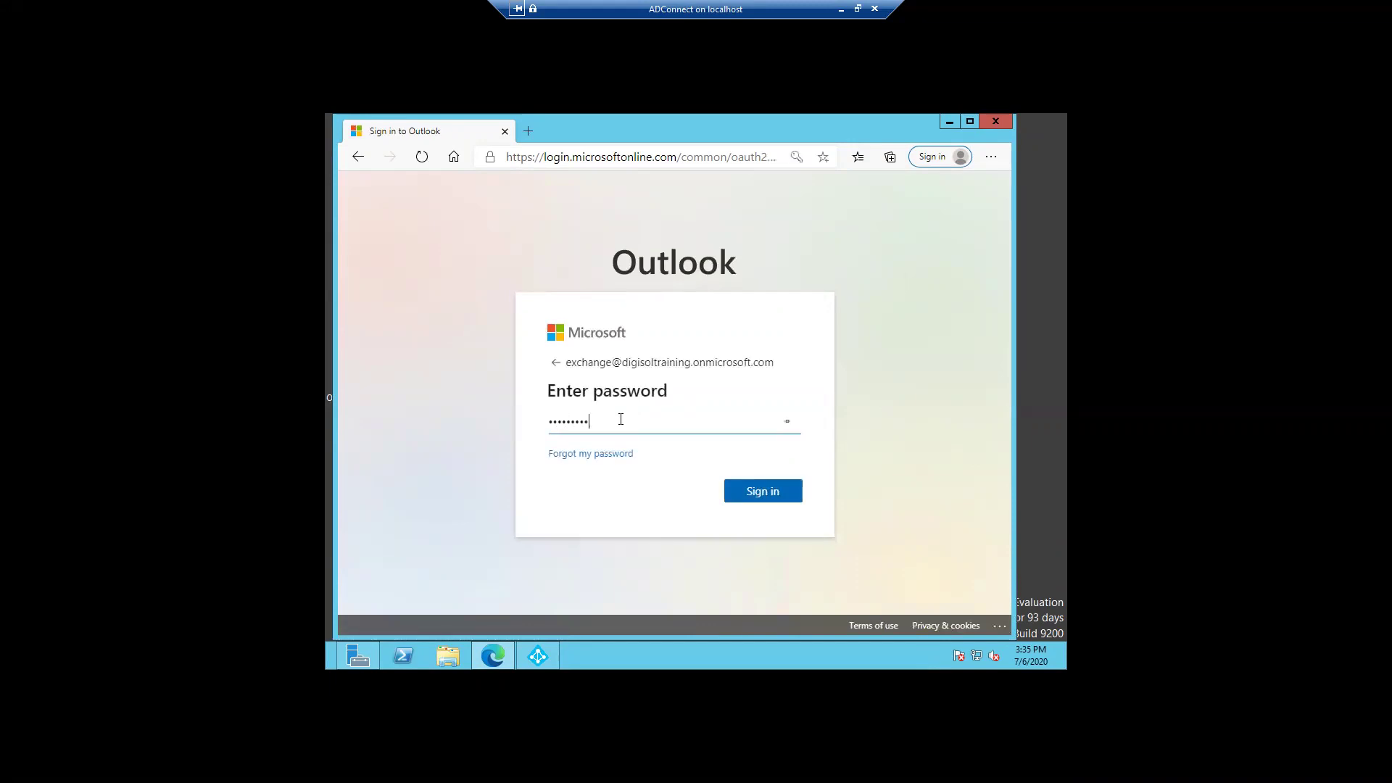
key(Return)
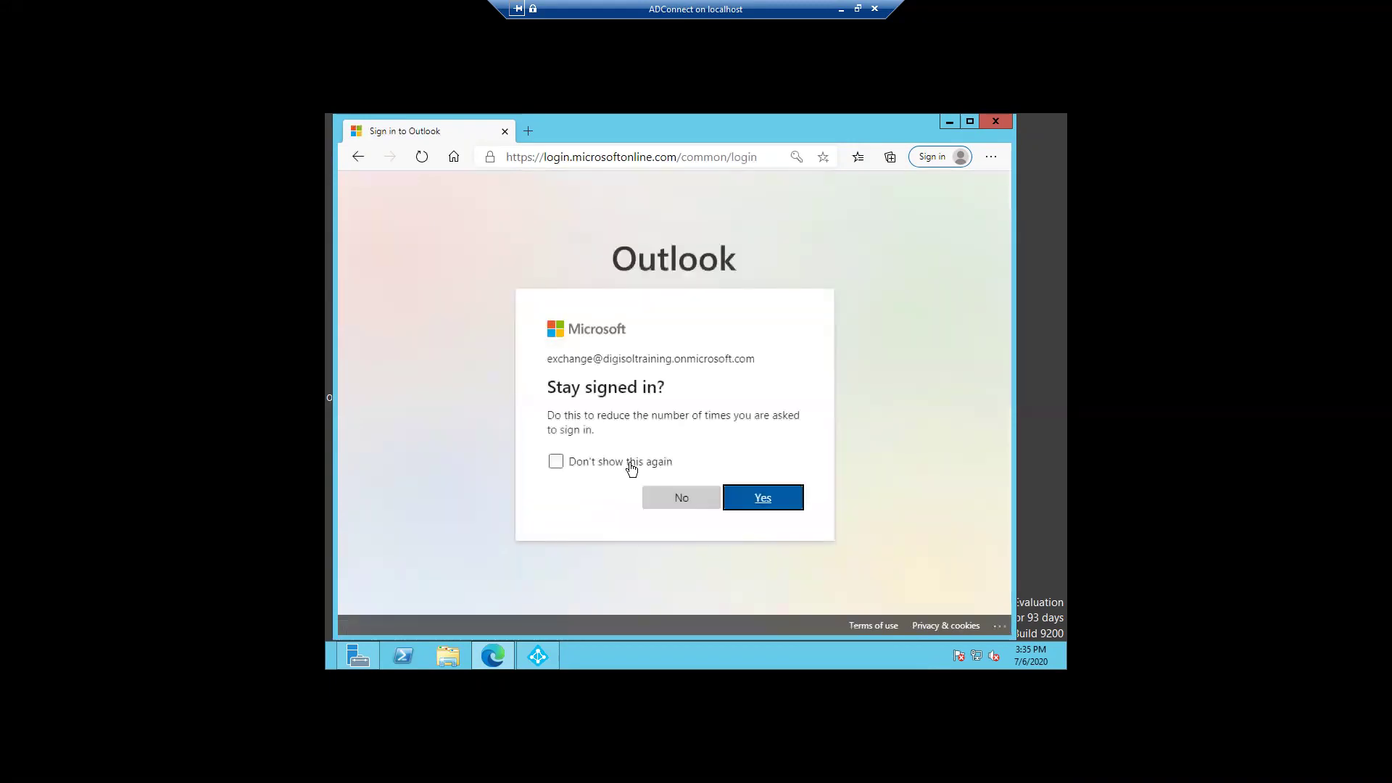
click(660, 498)
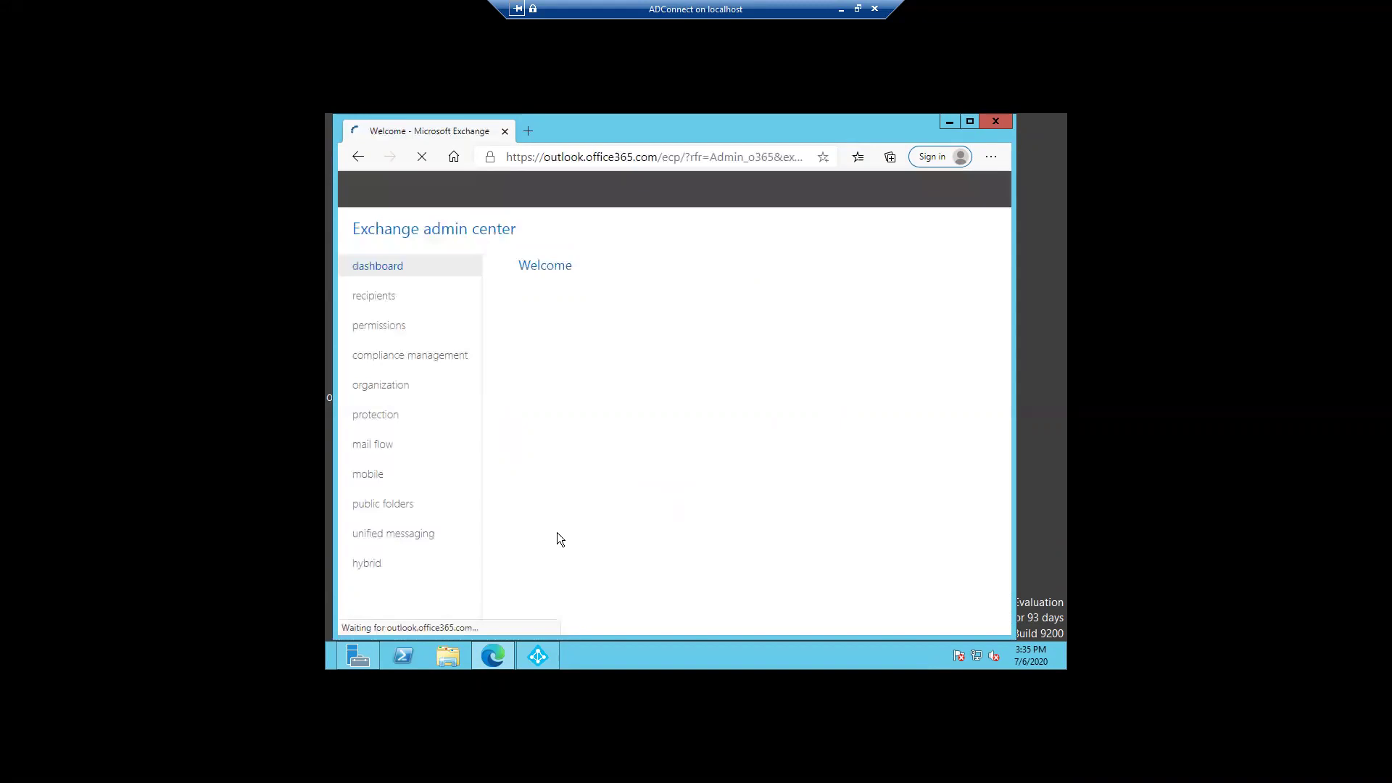
Step: Open the hybrid setup page in the Exchange admin center, then minimize Edge
click(374, 571)
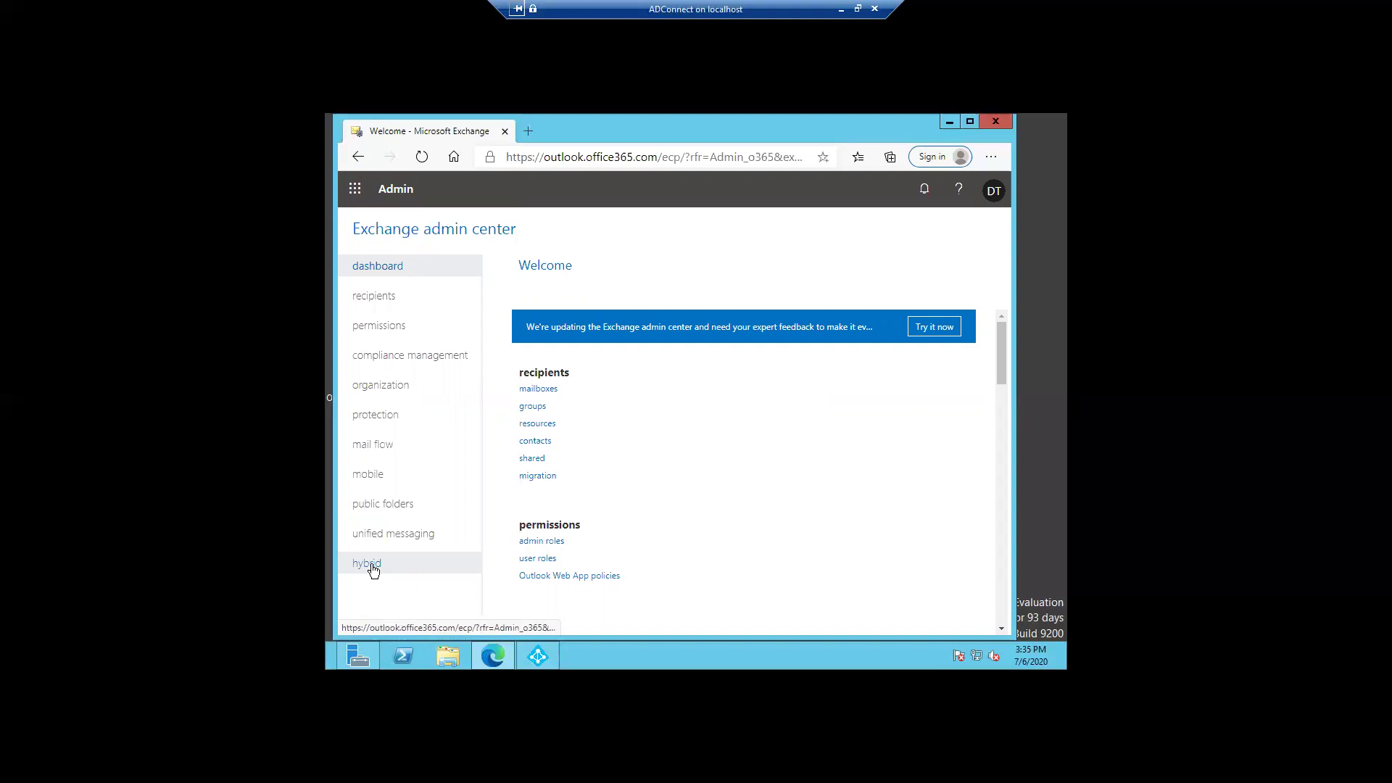
click(372, 569)
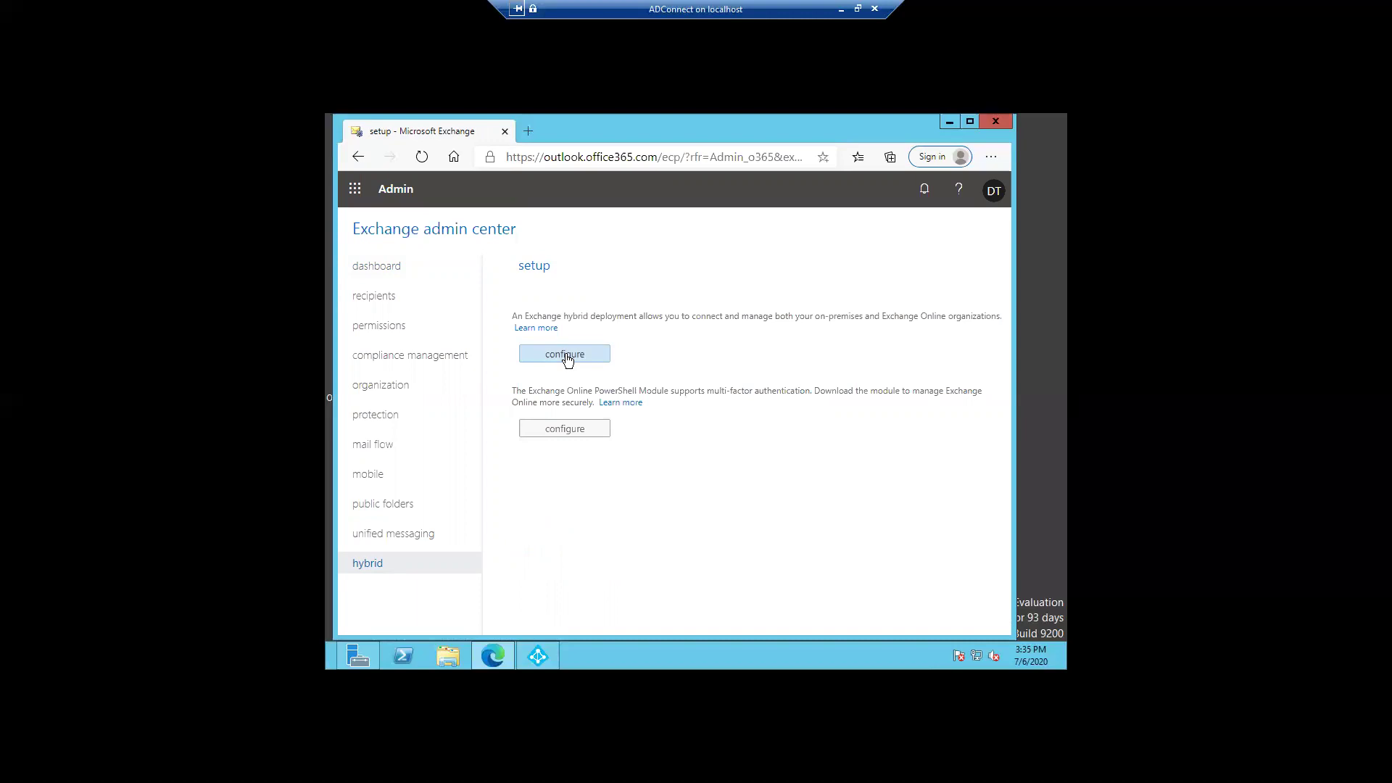
click(946, 122)
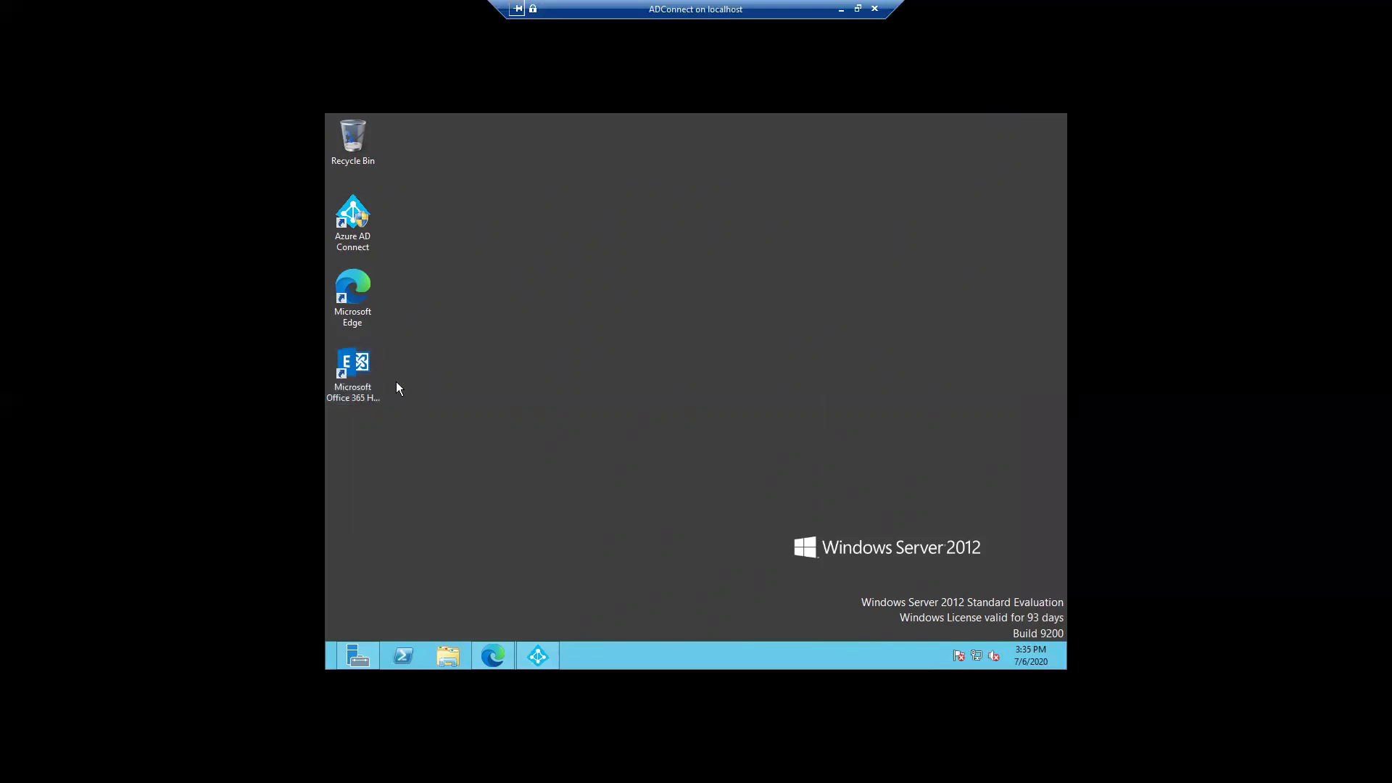
Step: Launch the Office 365 Hybrid Configuration Wizard shortcut and approve the UAC prompt with Yes
double_click(346, 379)
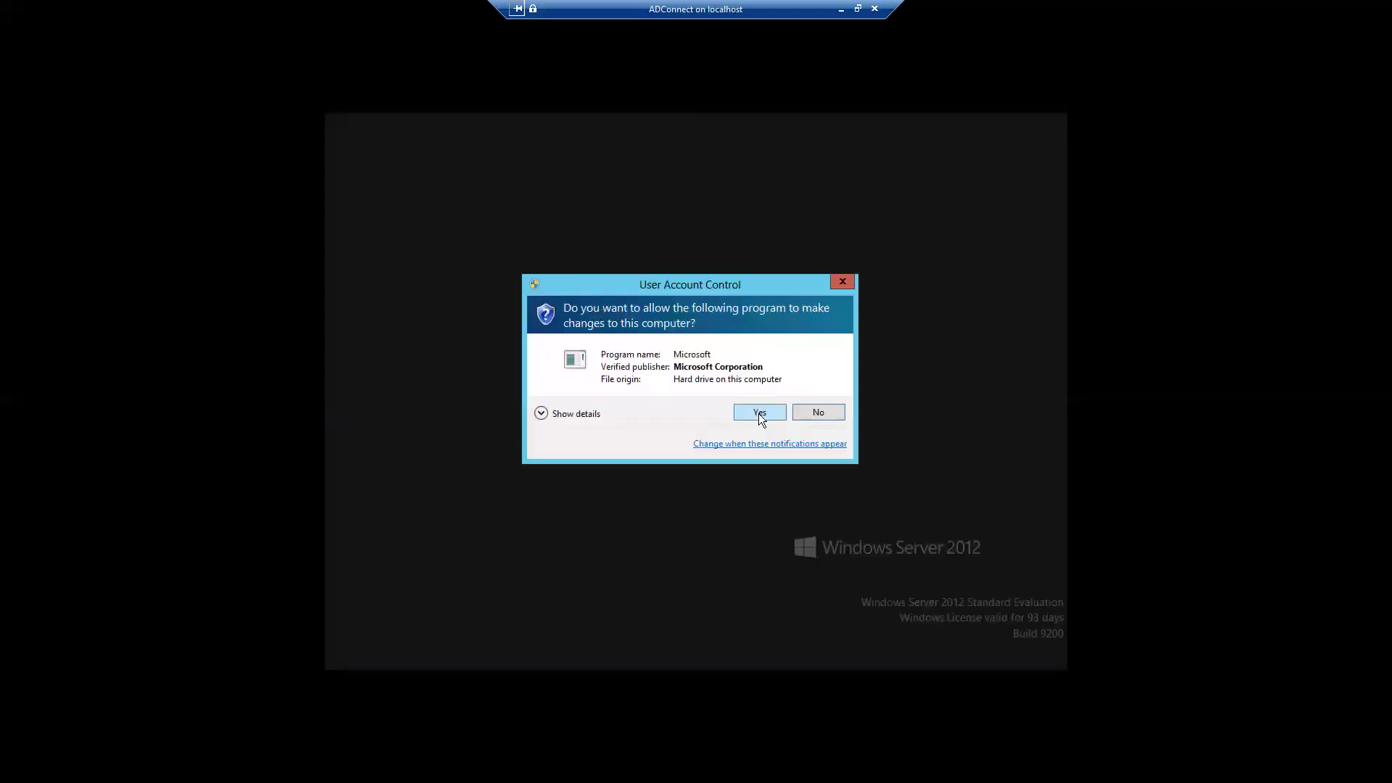
click(758, 414)
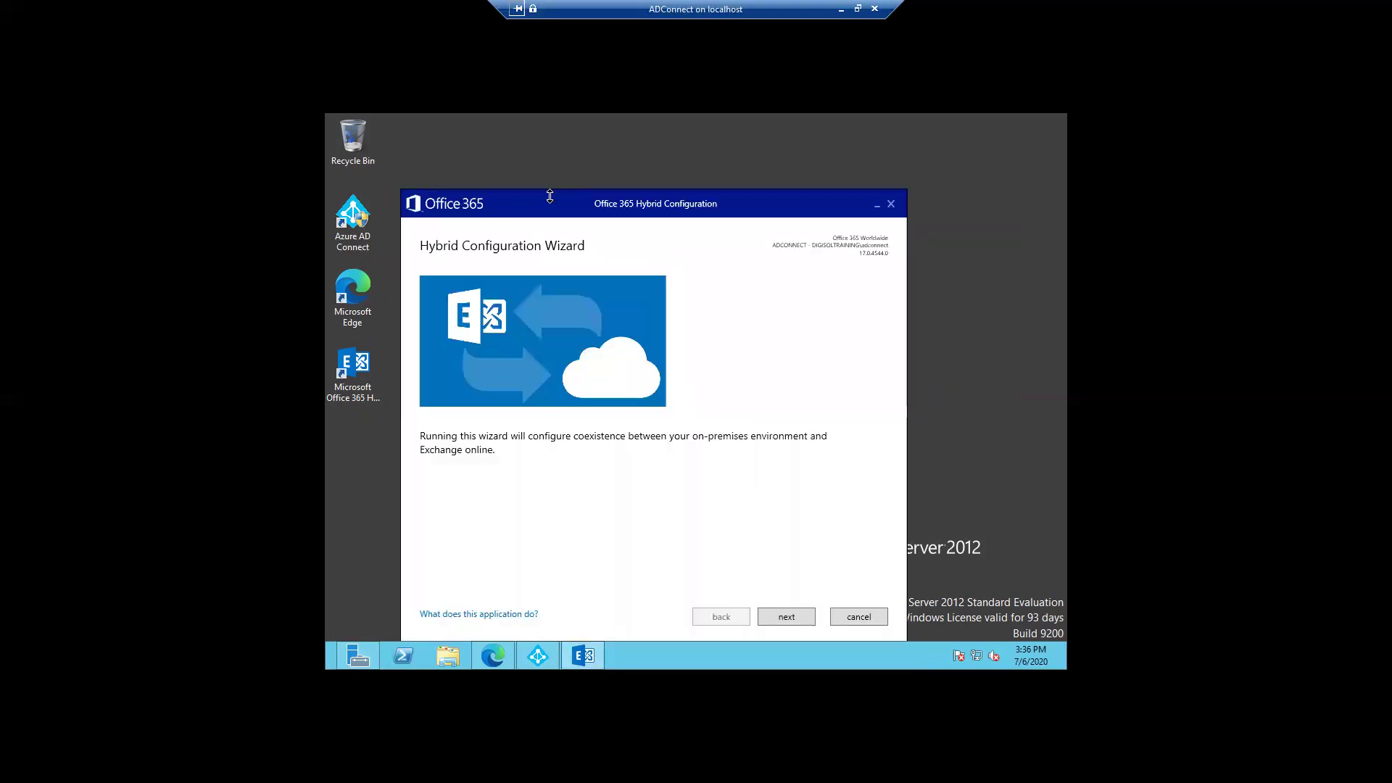
Step: Reposition the wizard window slightly higher and advance past the welcome page
drag(549, 201, 551, 172)
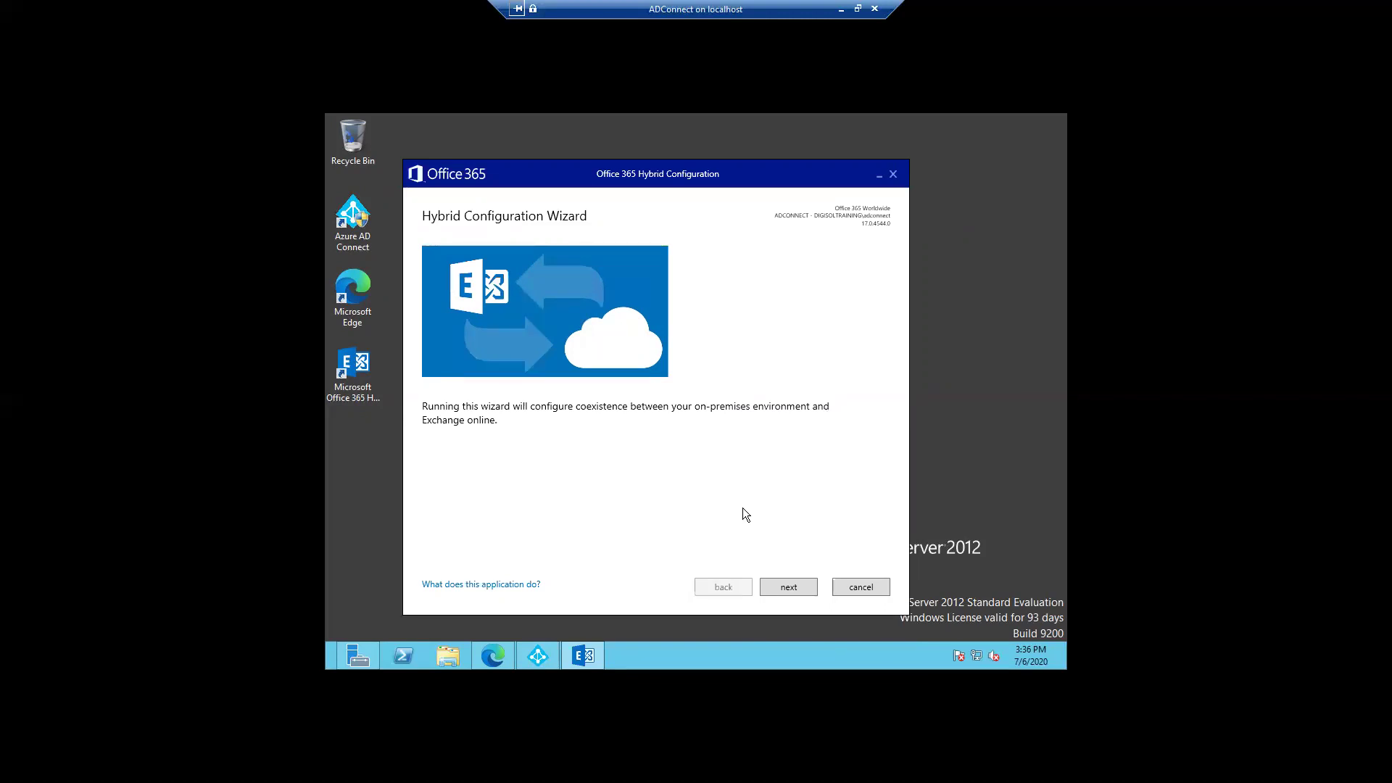
click(789, 587)
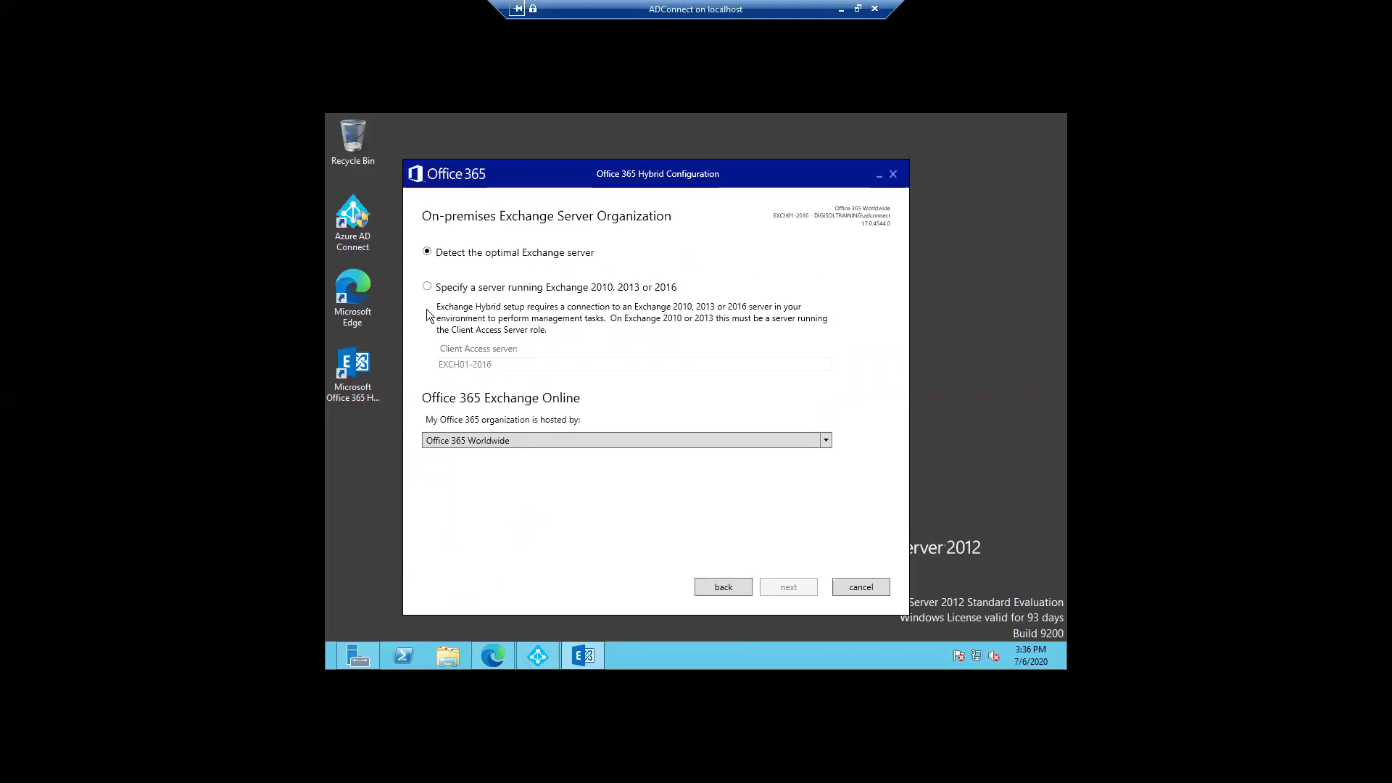
Step: Choose 'Specify a server running Exchange 2010, 2013 or 2016', confirm EXCH01-2016, and continue
click(427, 287)
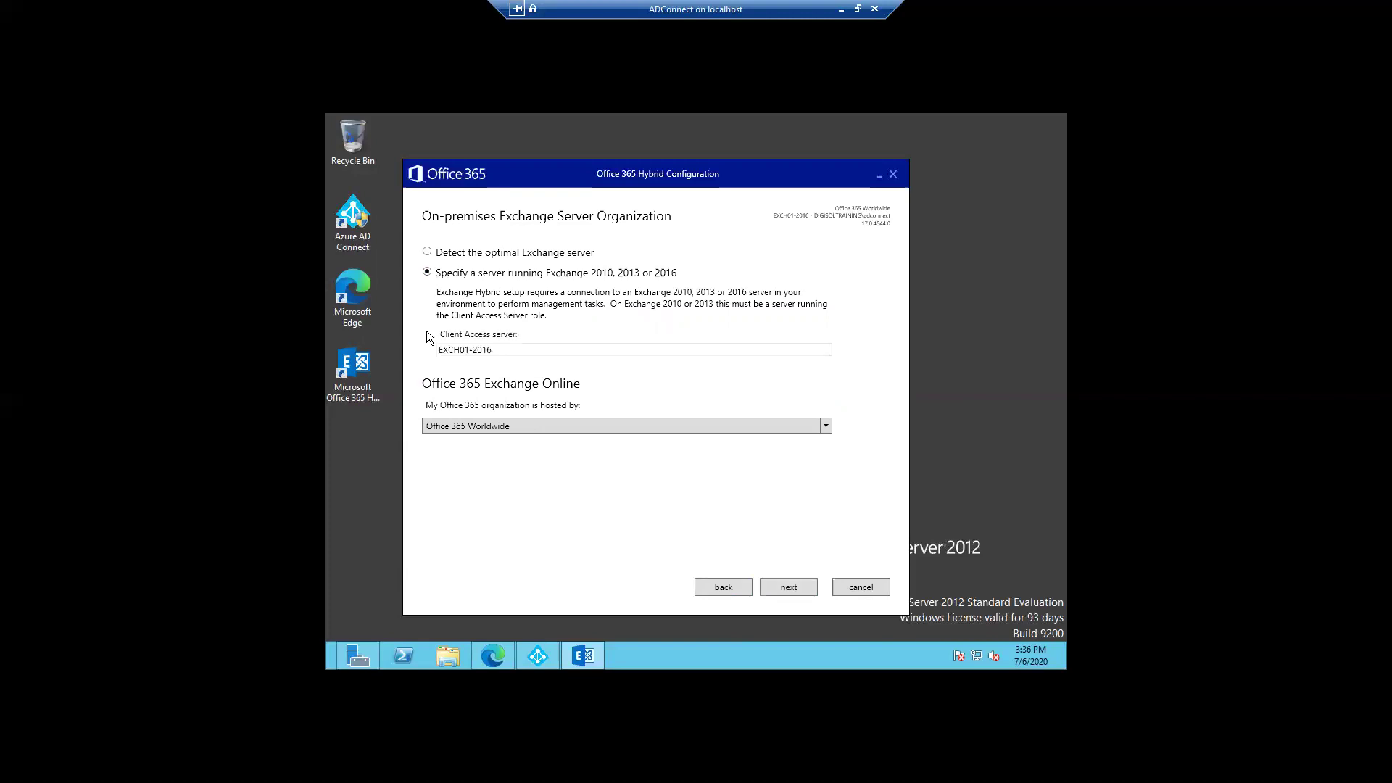
drag(494, 350, 430, 350)
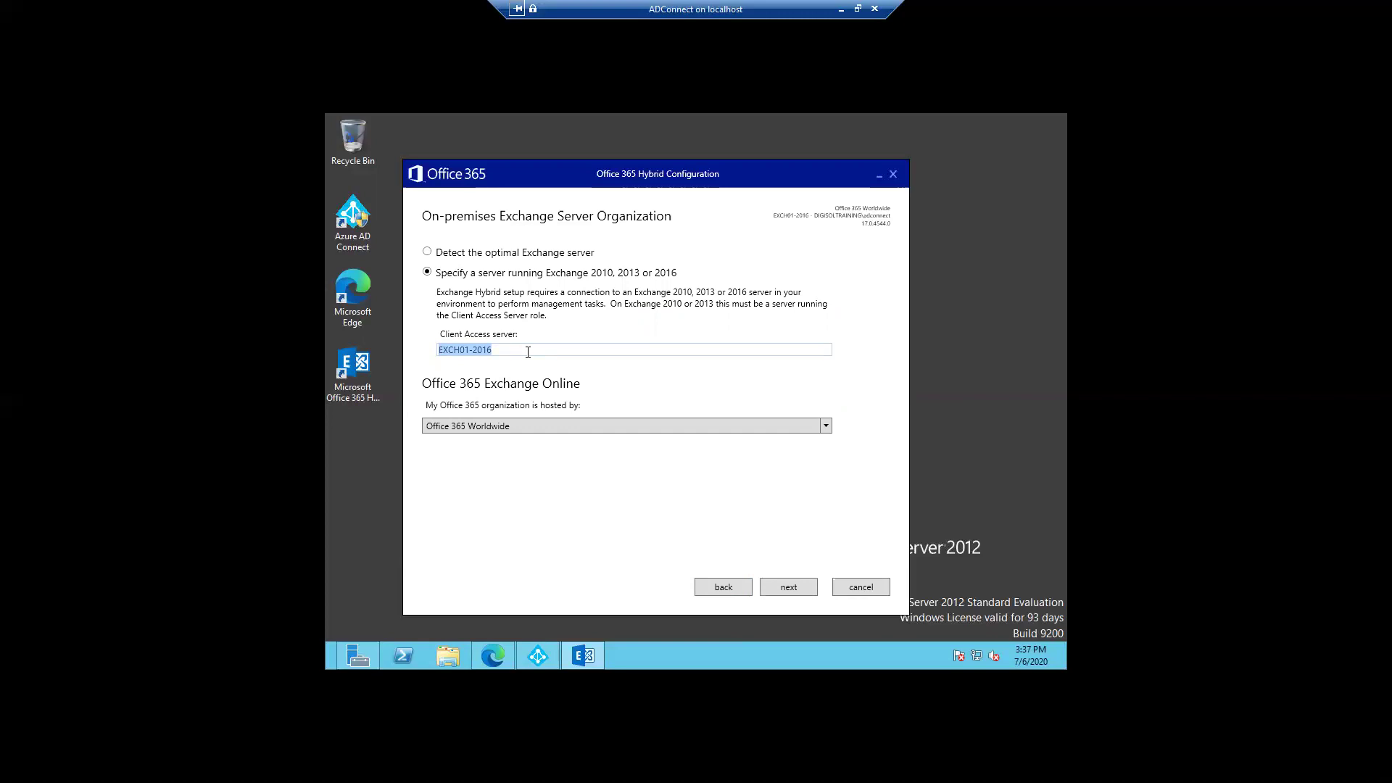
click(511, 352)
click(777, 590)
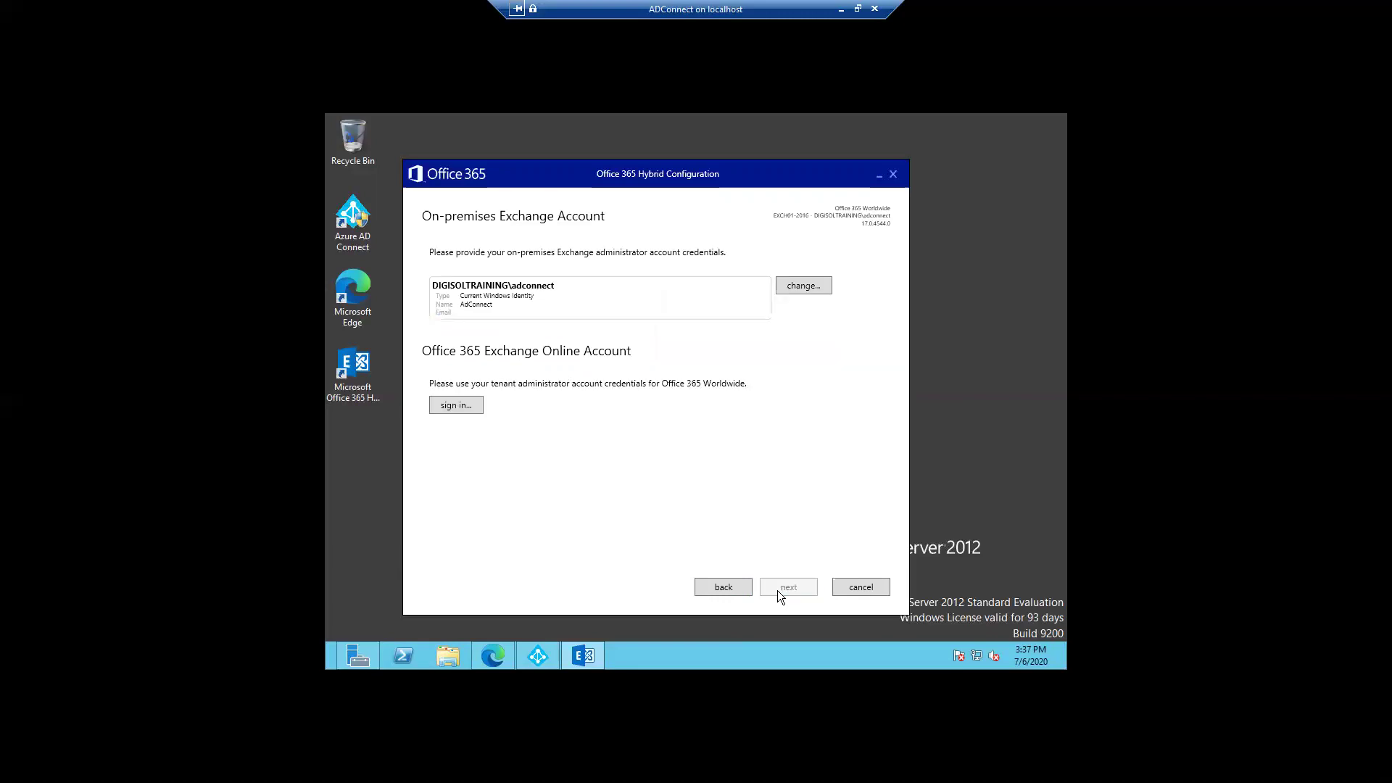
Step: Replace the current Windows identity with the domain Exchange admin username and password as on-premises credentials
click(798, 287)
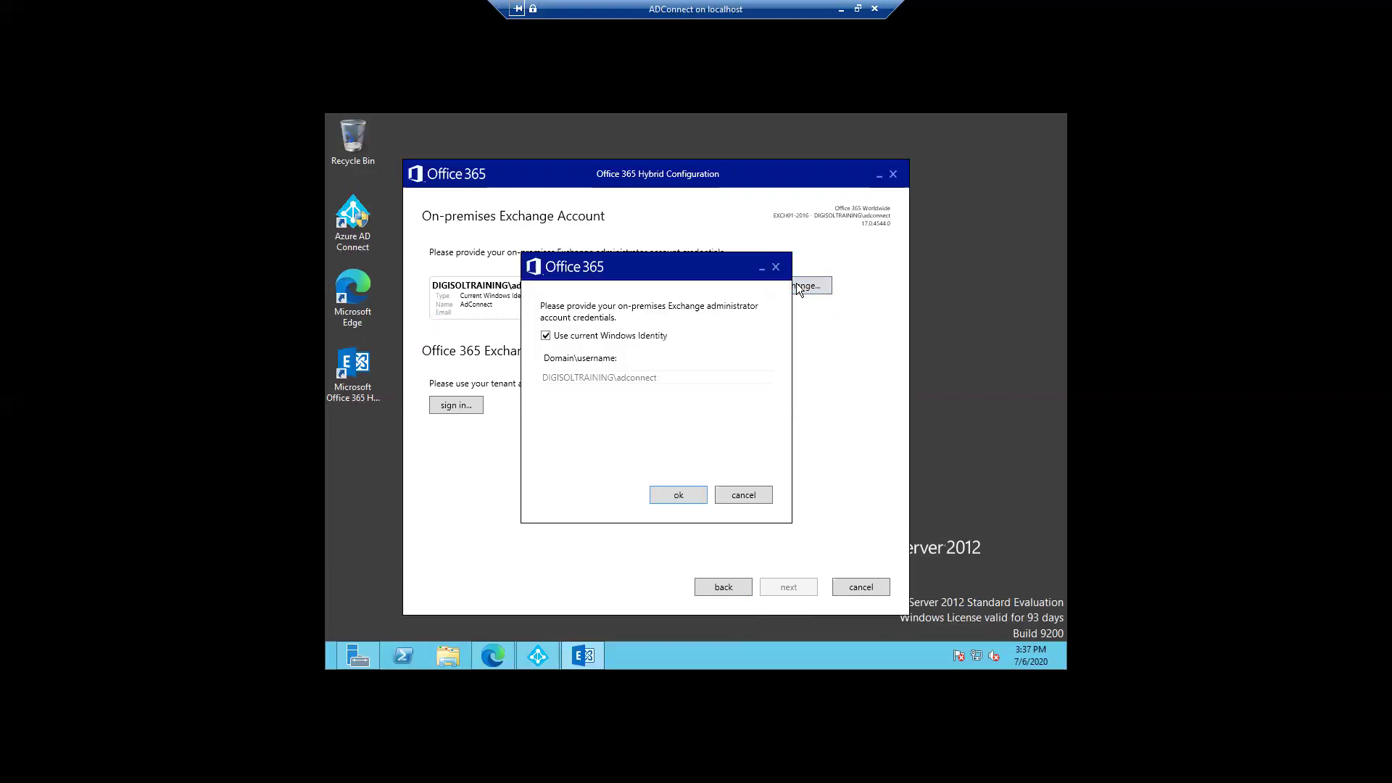
click(546, 336)
click(672, 380)
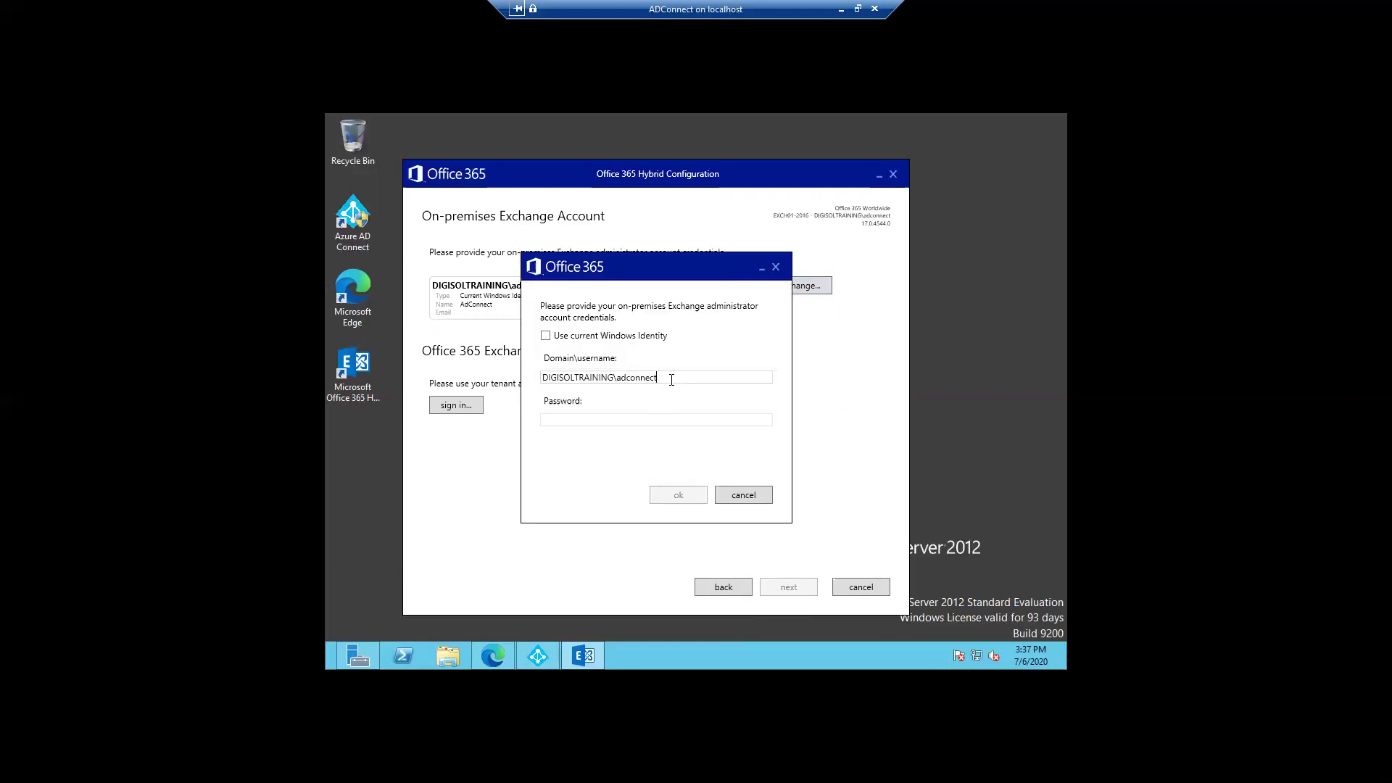
key(BackSpace)
key(BackSpace)
key(BackSpace)
key(BackSpace)
key(BackSpace)
key(BackSpace)
key(BackSpace)
key(BackSpace)
key(BackSpace)
text(ec)
text(change)
text(admin)
key(Tab)
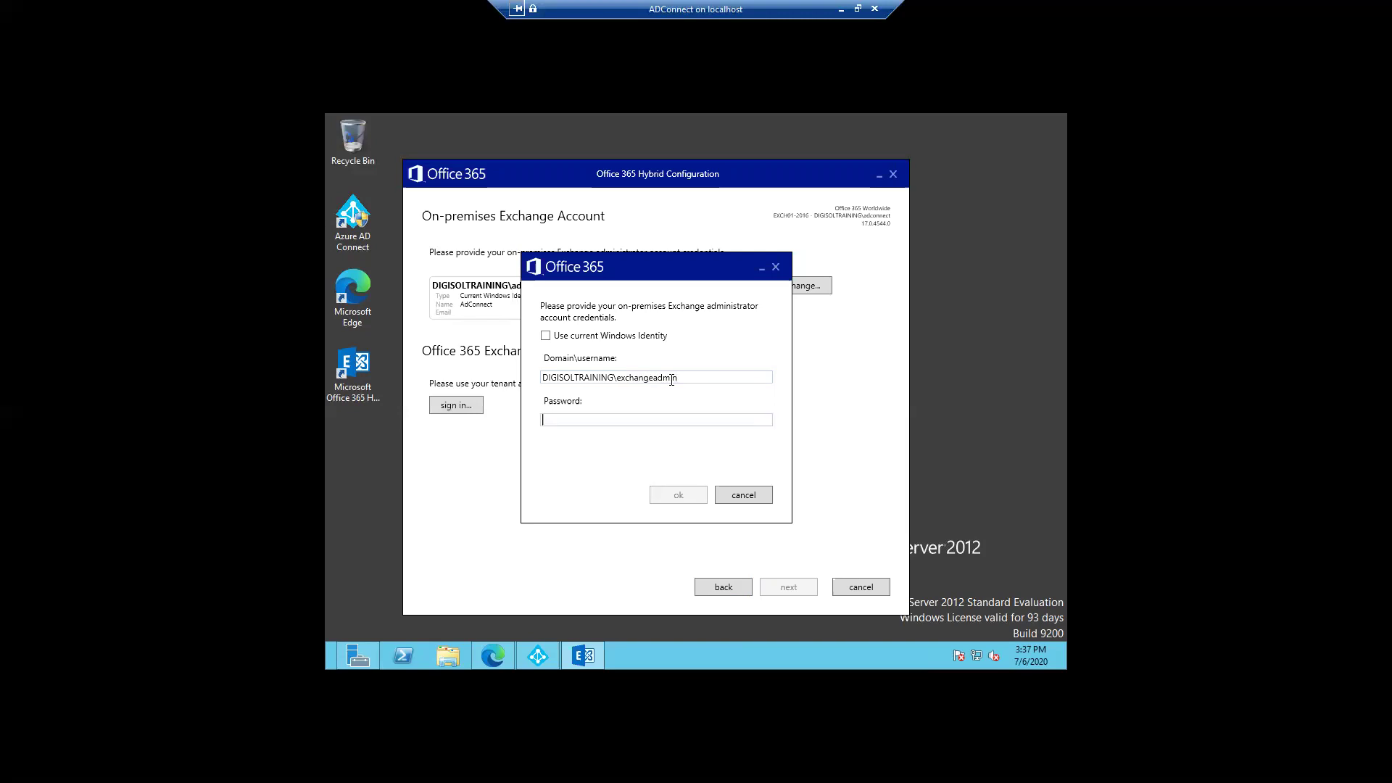
text(********)
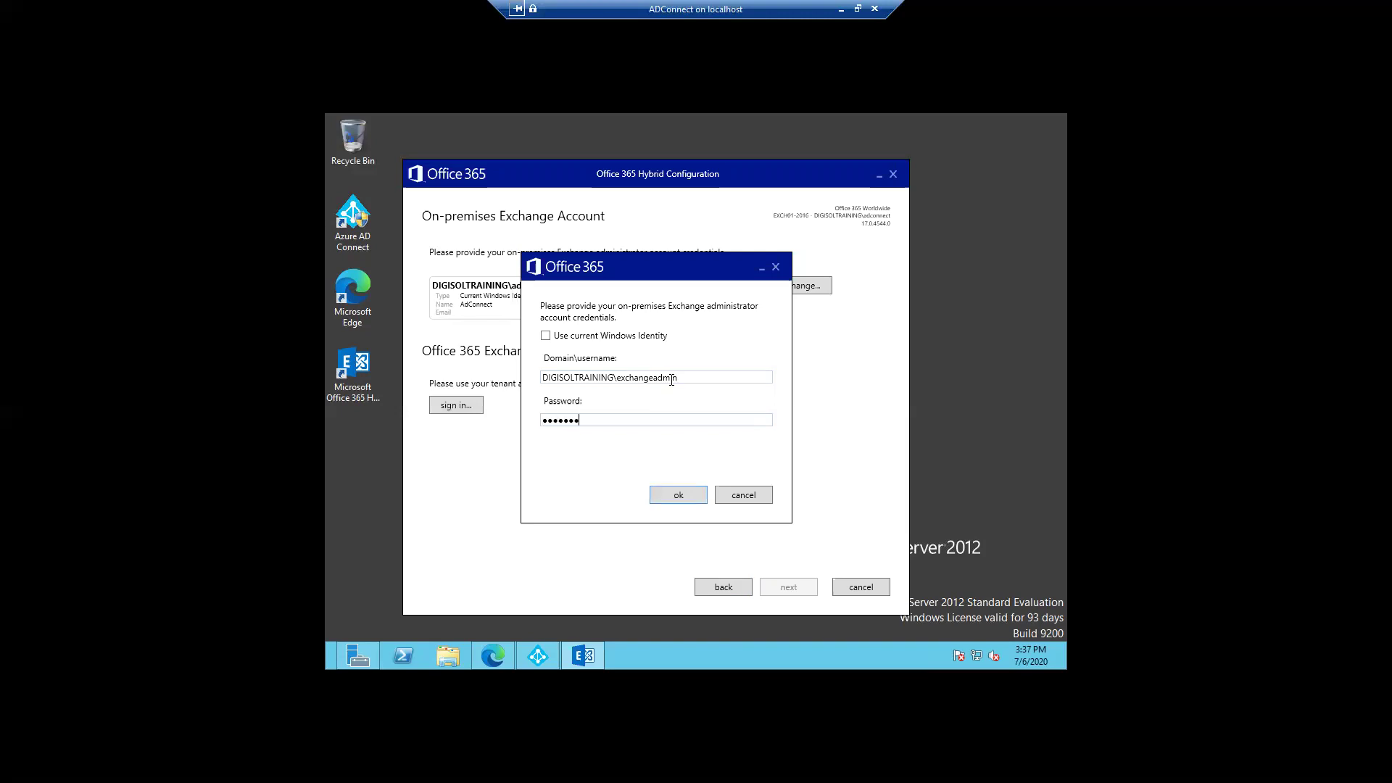
text(**)
click(667, 494)
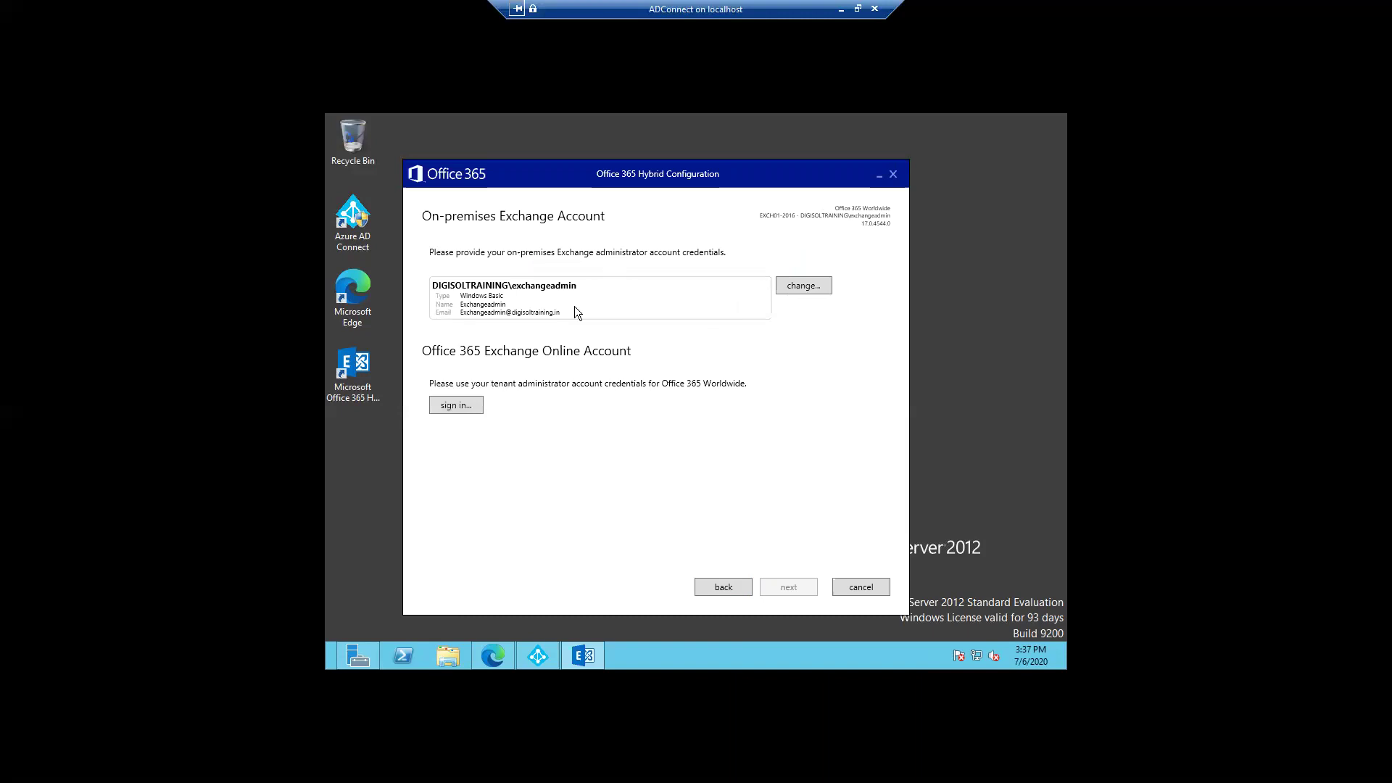
Step: Enter the tenant admin's sign-in e-mail, fix the extra 'o' in the domain, and submit
click(456, 406)
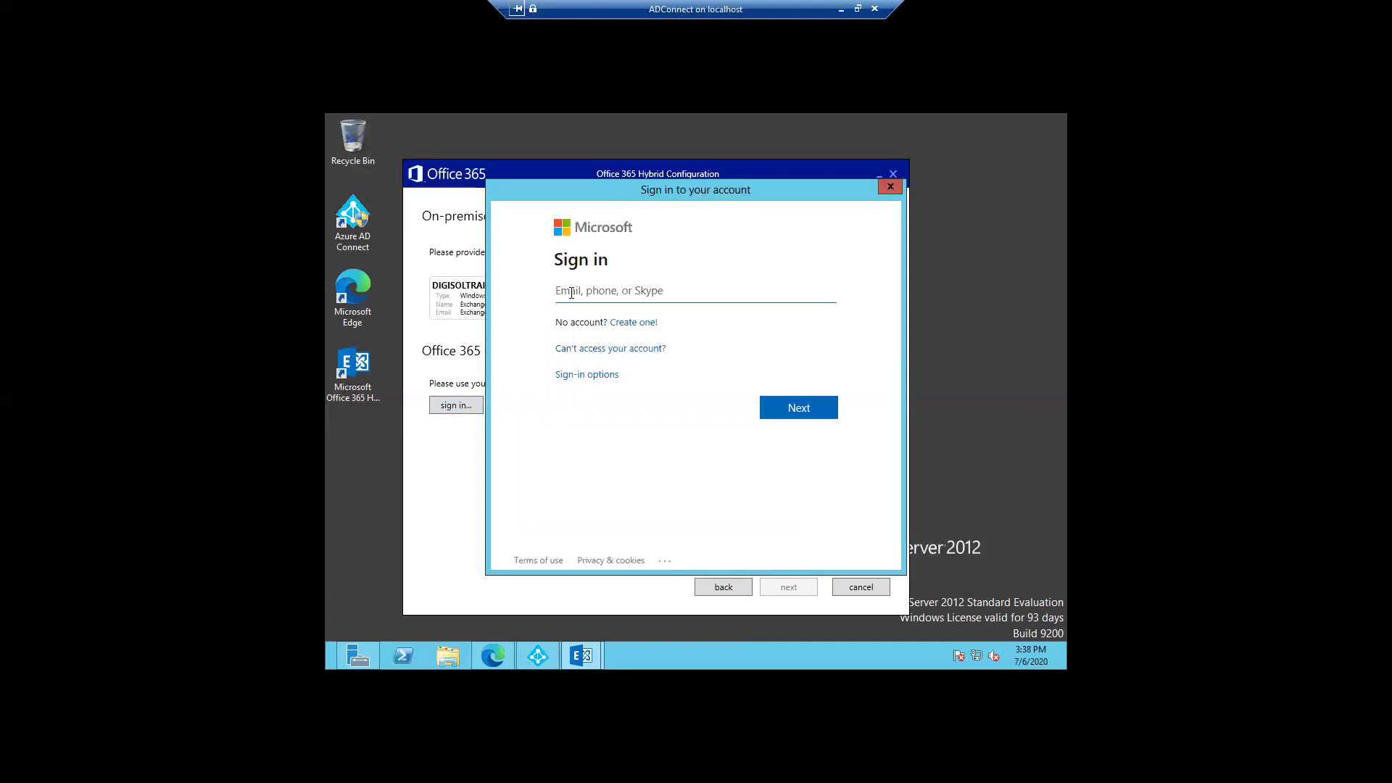
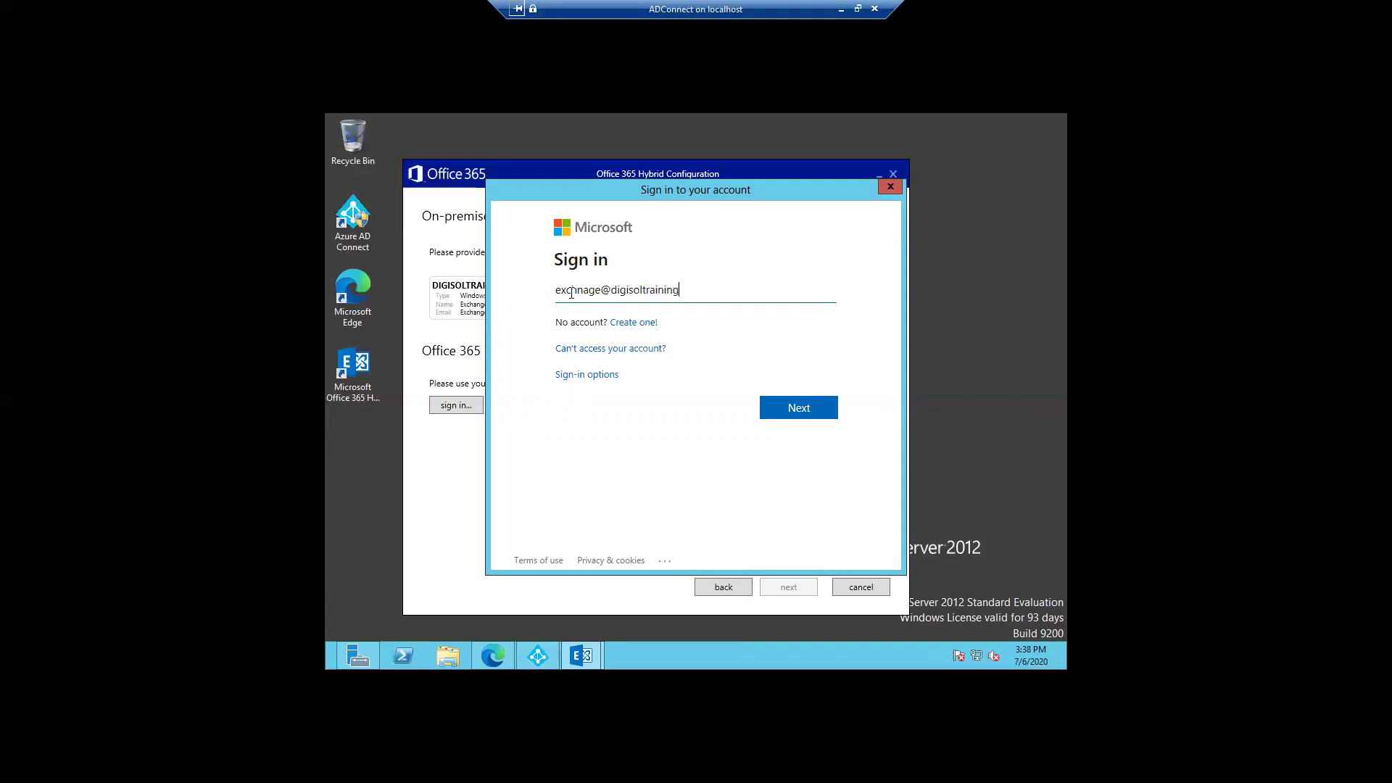
click(725, 289)
key(BackSpace)
text(o)
click(794, 420)
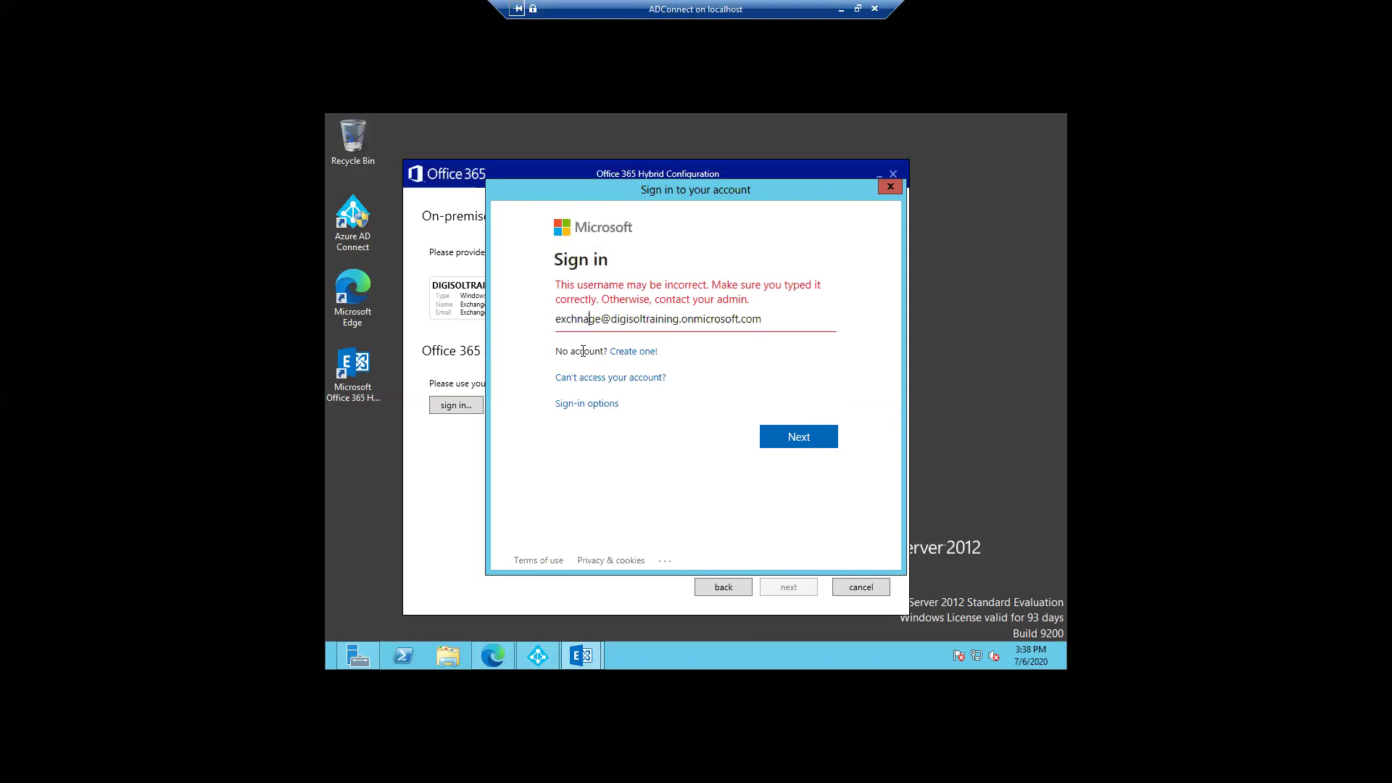
Step: Correct the username typo after the error, resubmit the e-mail, and type the account password
key(BackSpace)
key(BackSpace)
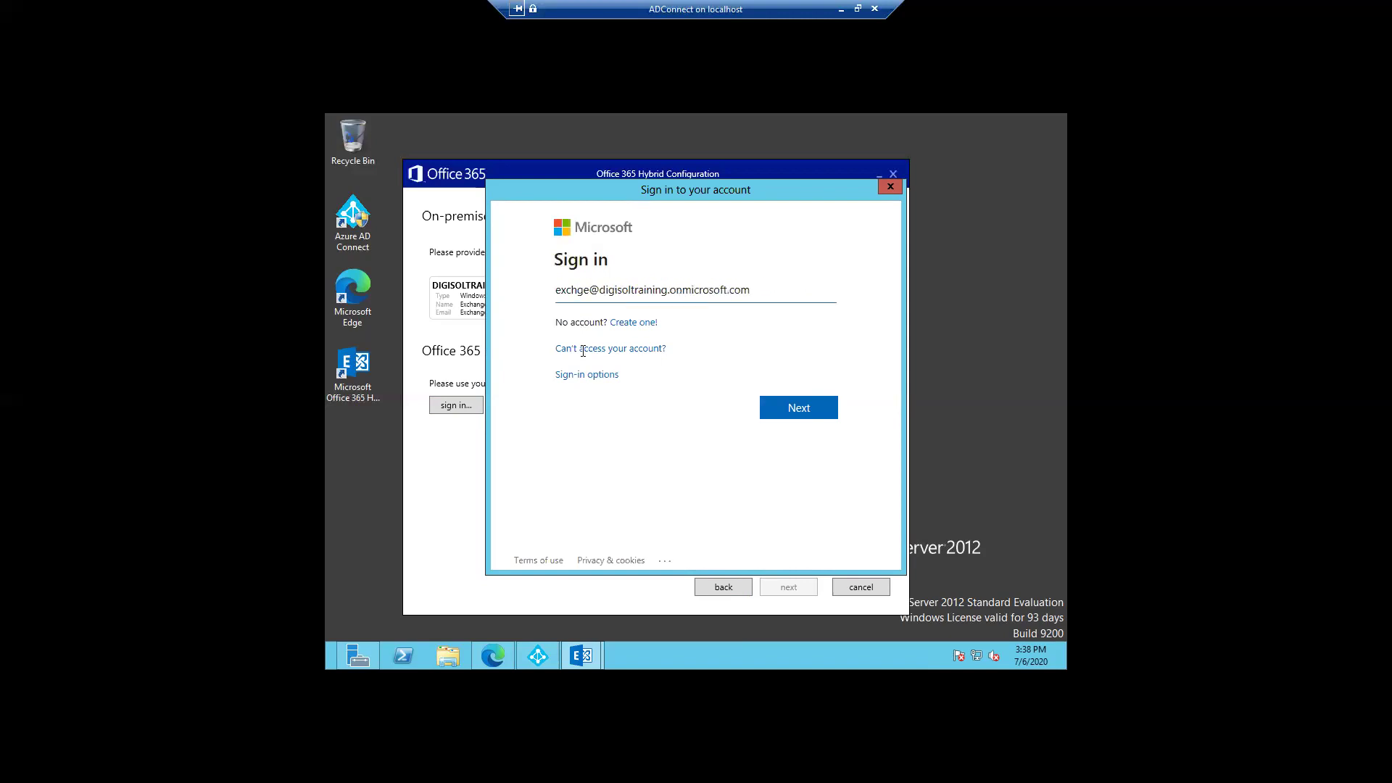
text(an)
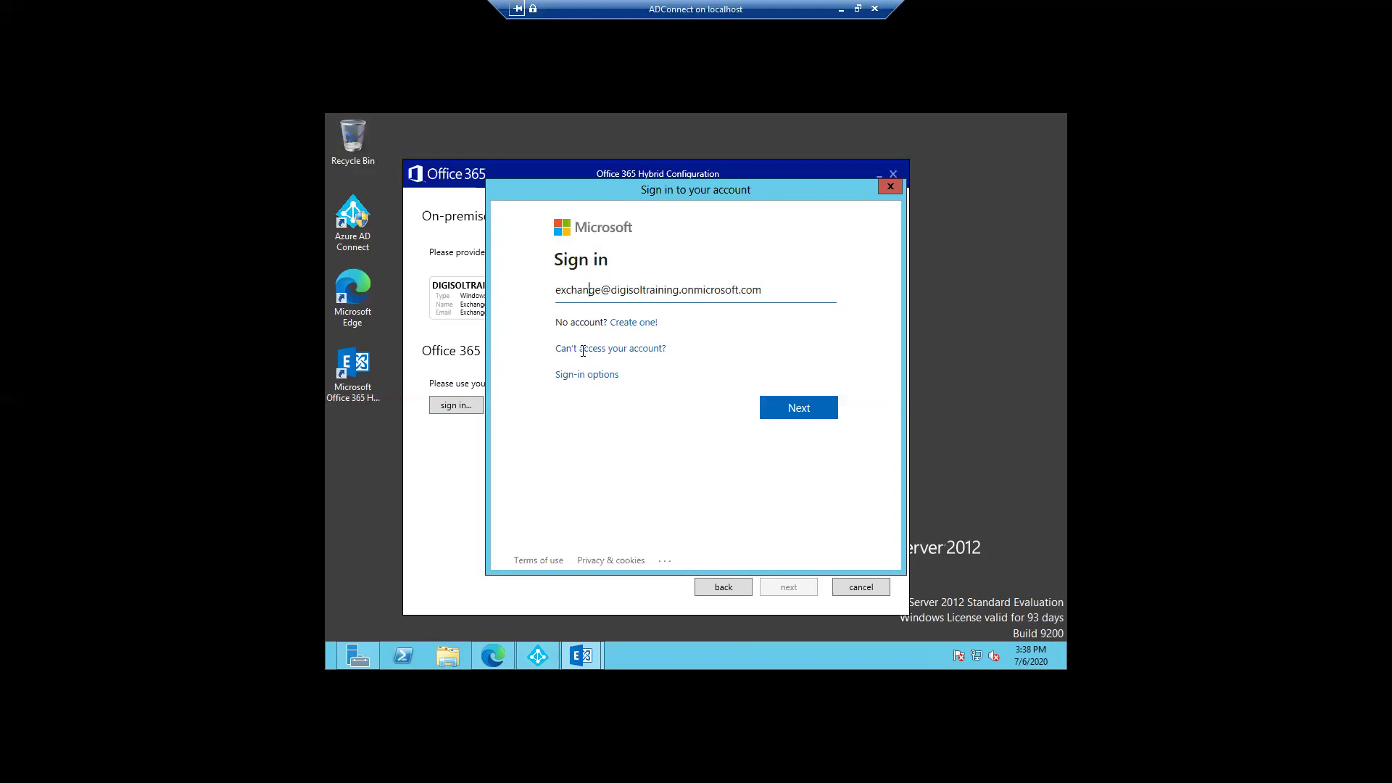
click(790, 410)
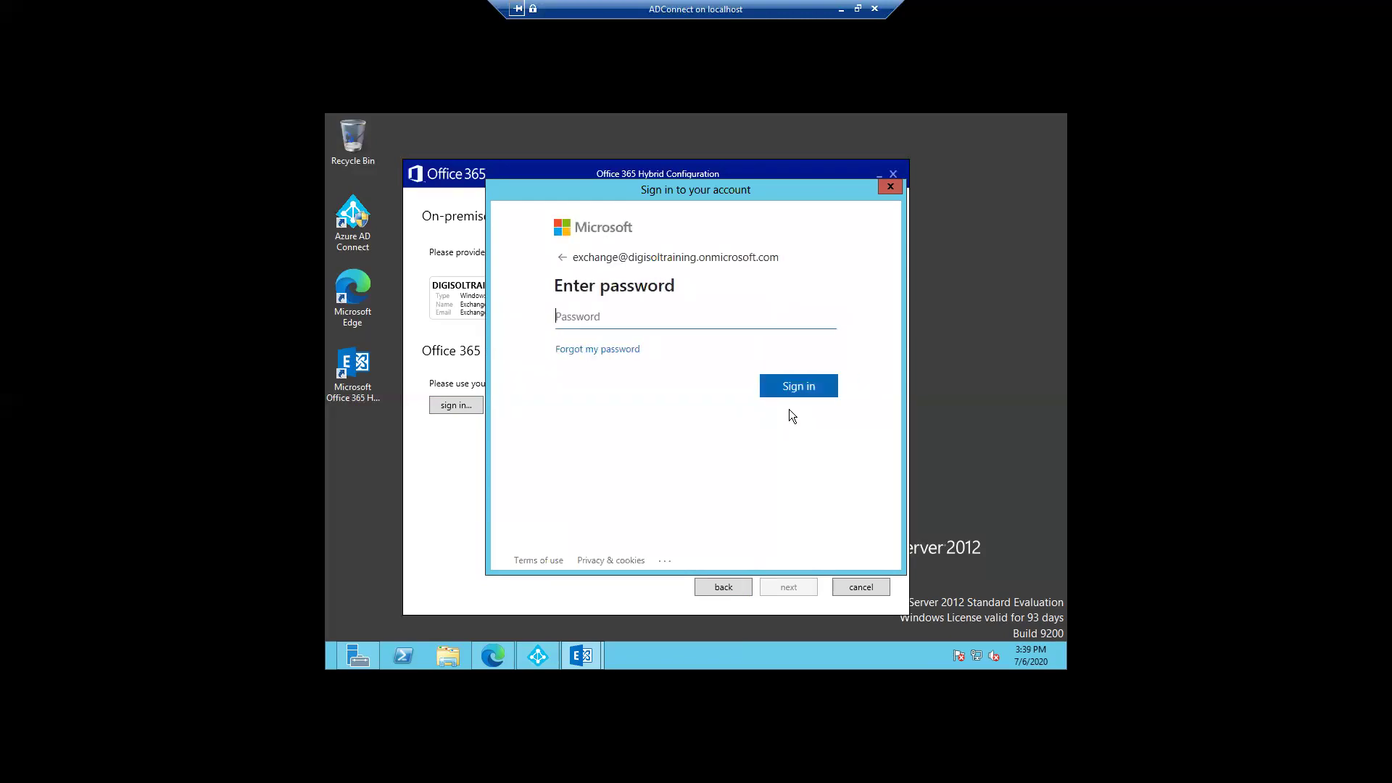
text(•••••••••••)
Step: Finish the Office 365 sign-in and let configuration gathering succeed for Exchange and Office 365
click(788, 392)
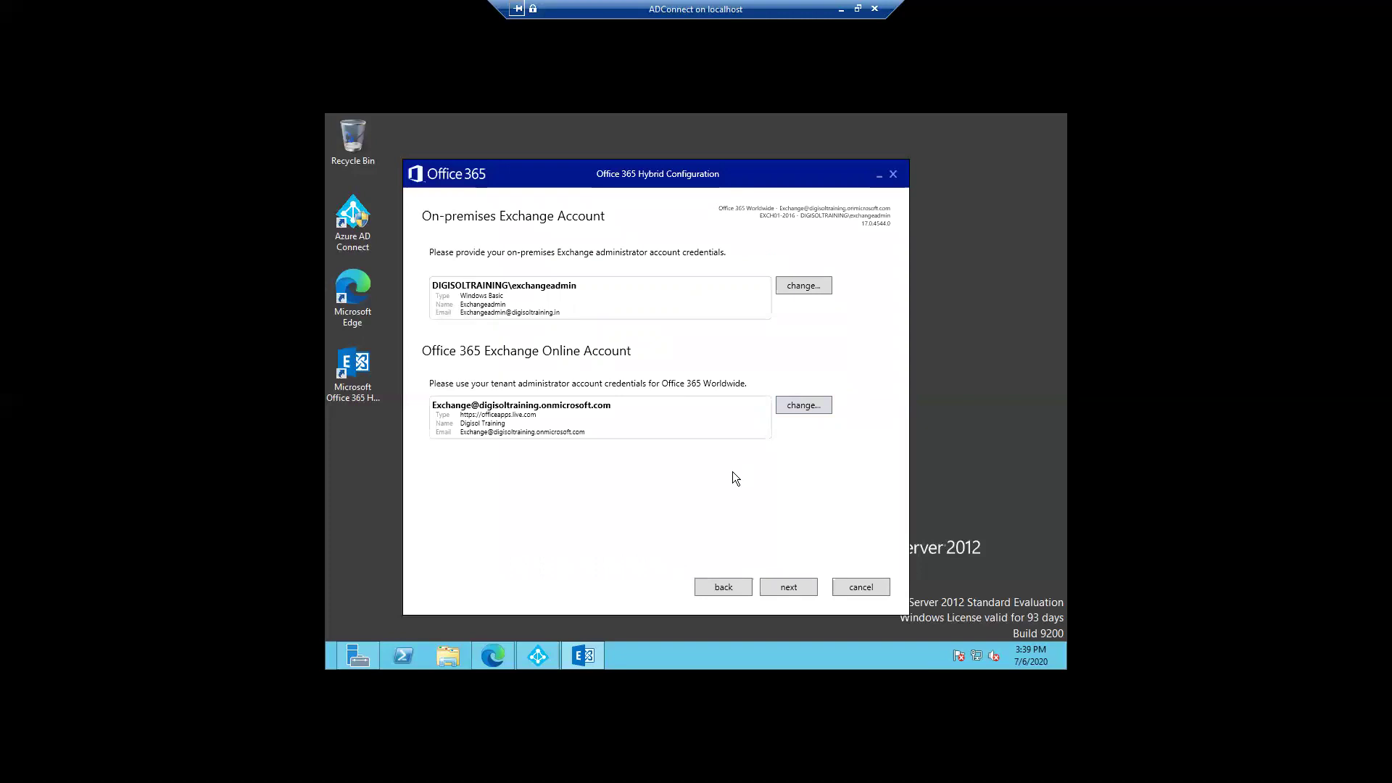
click(784, 589)
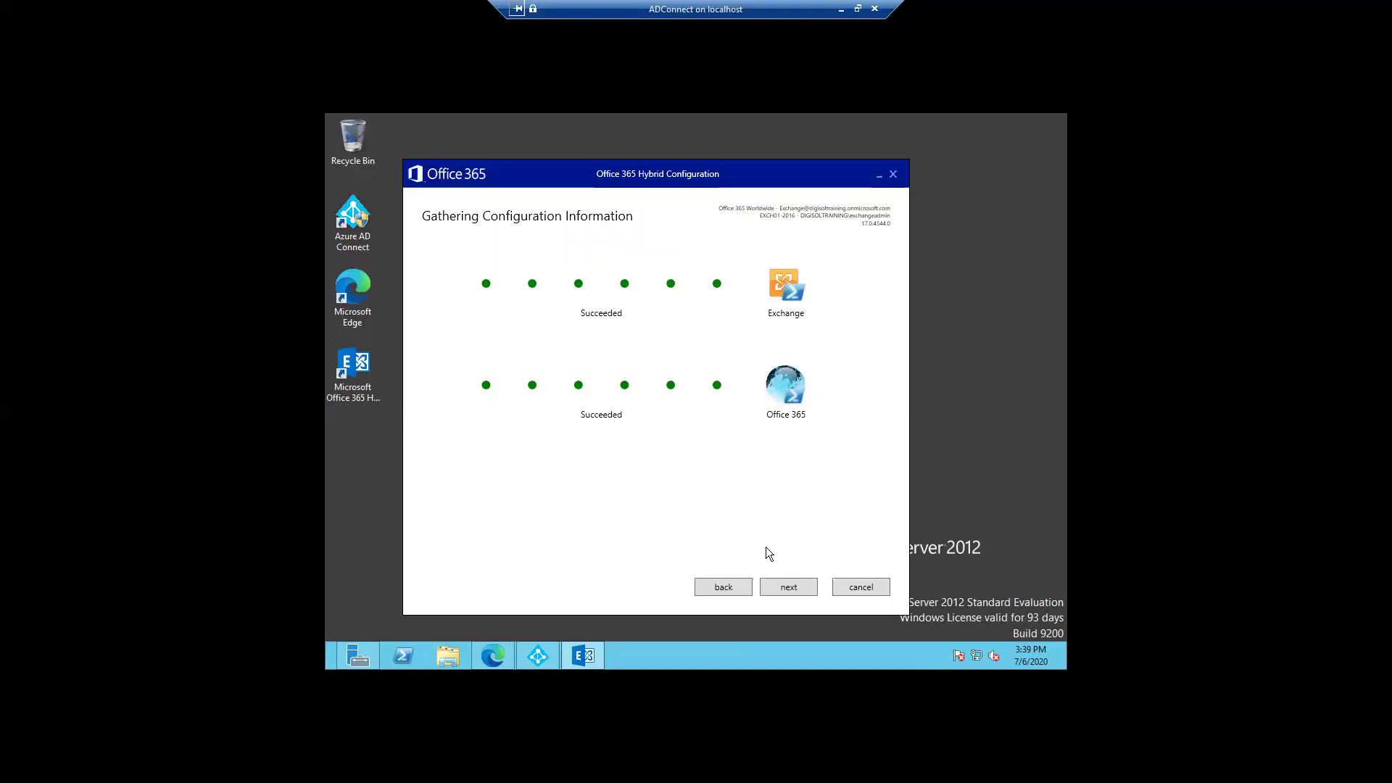
Step: Keep Full Hybrid Configuration and reuse the earlier migration credential, advancing to secure mail transport
click(783, 591)
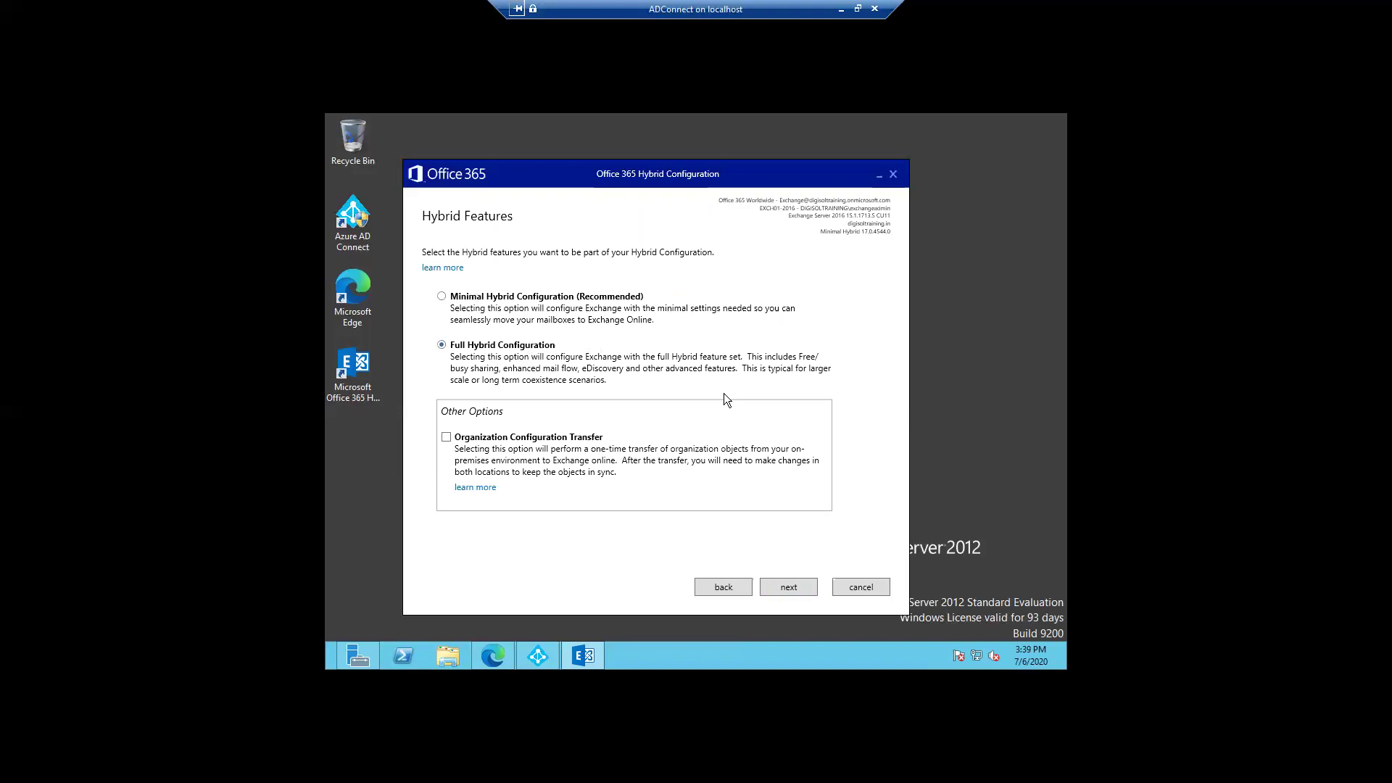
click(787, 588)
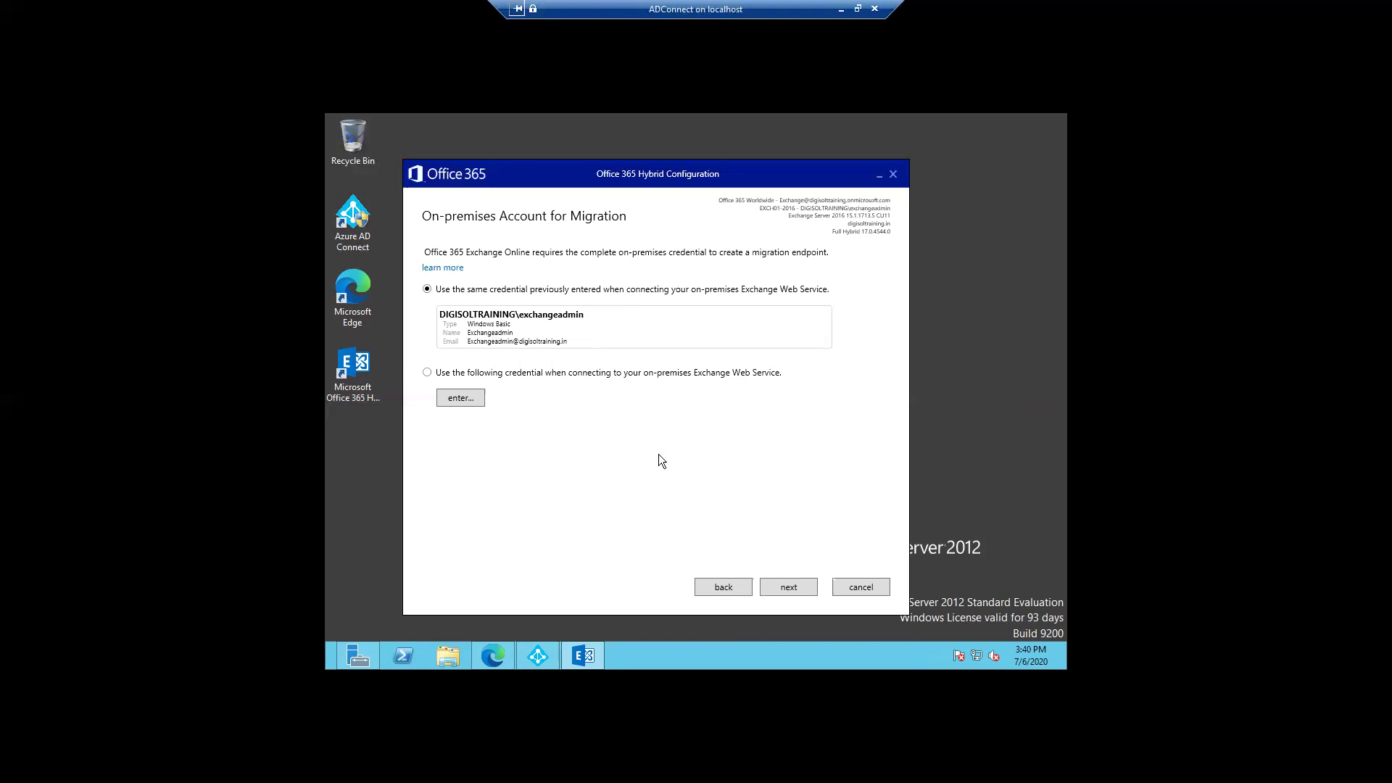
click(788, 586)
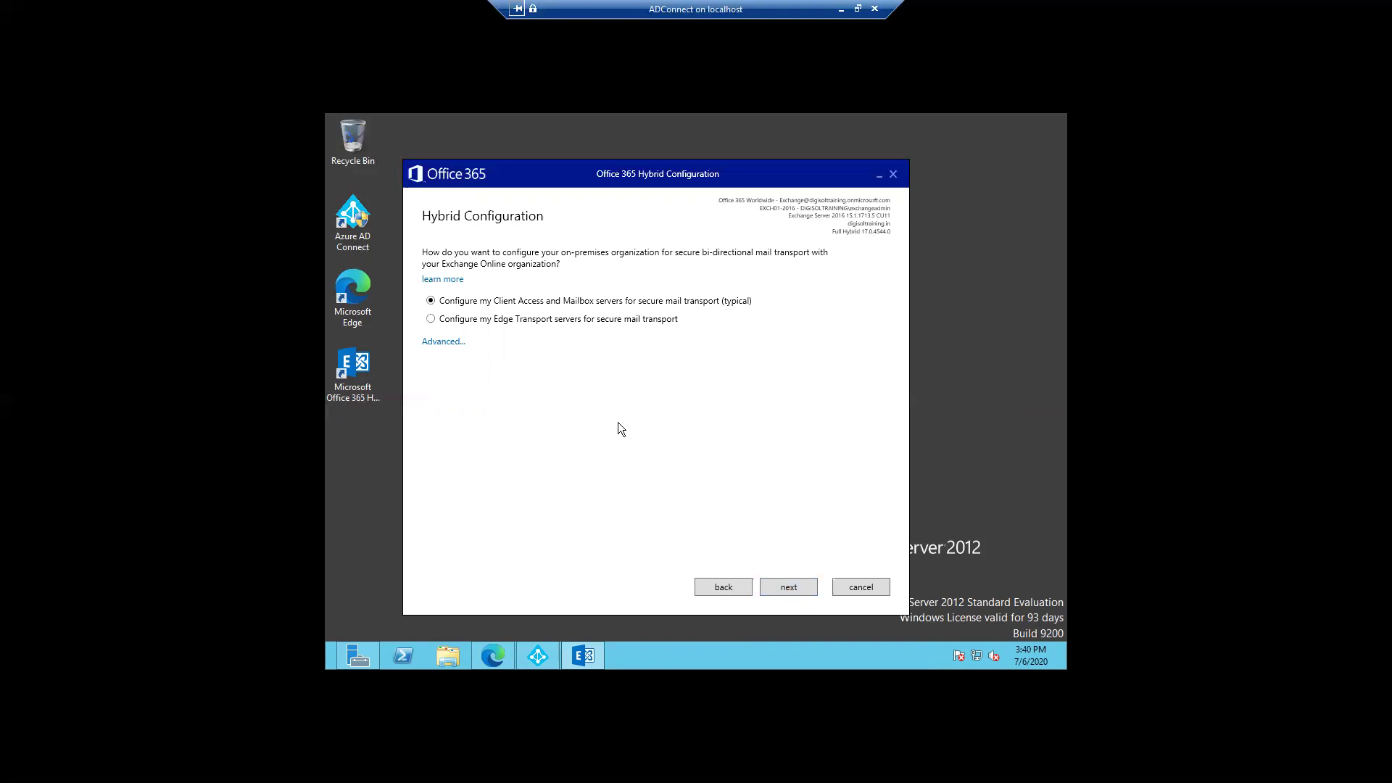
Step: Select EXCH01-2016 as the server hosting the Receive Connector
click(790, 588)
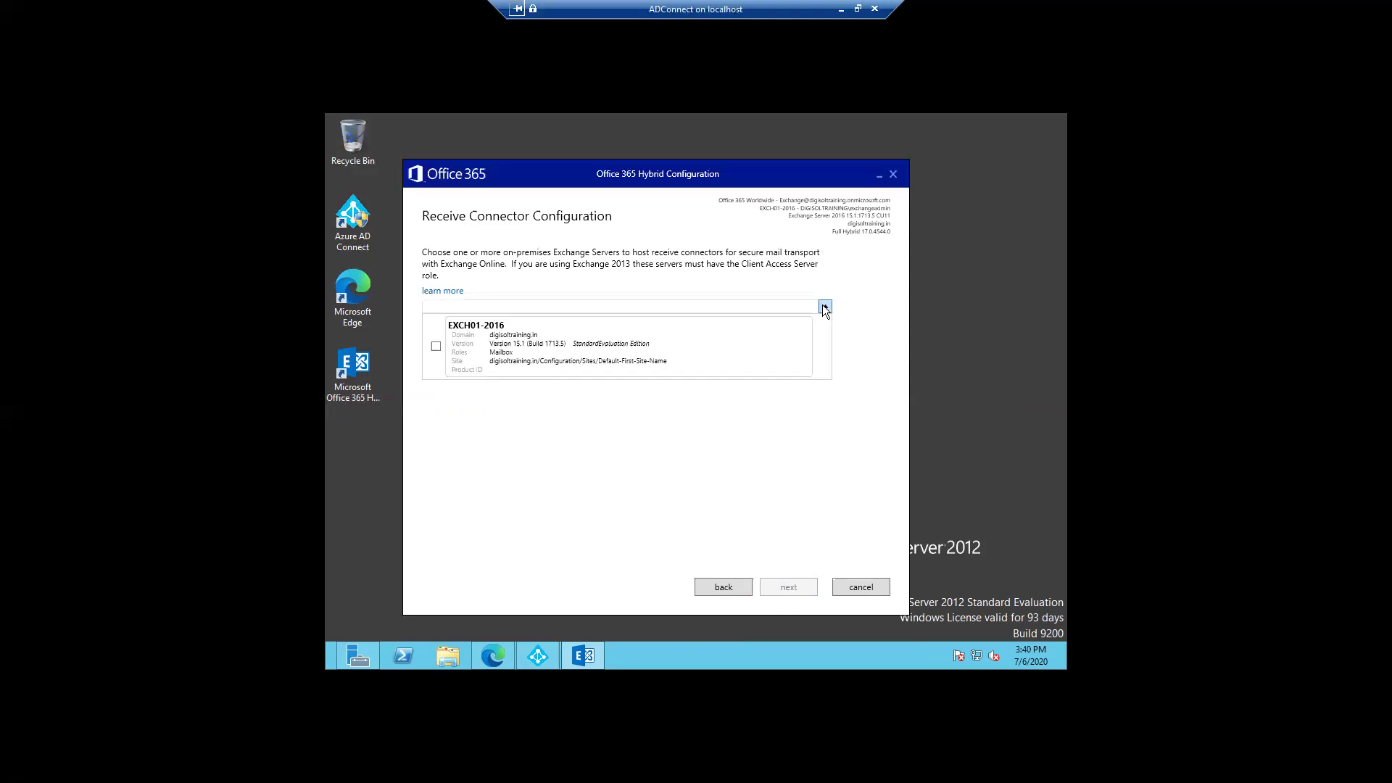
click(581, 354)
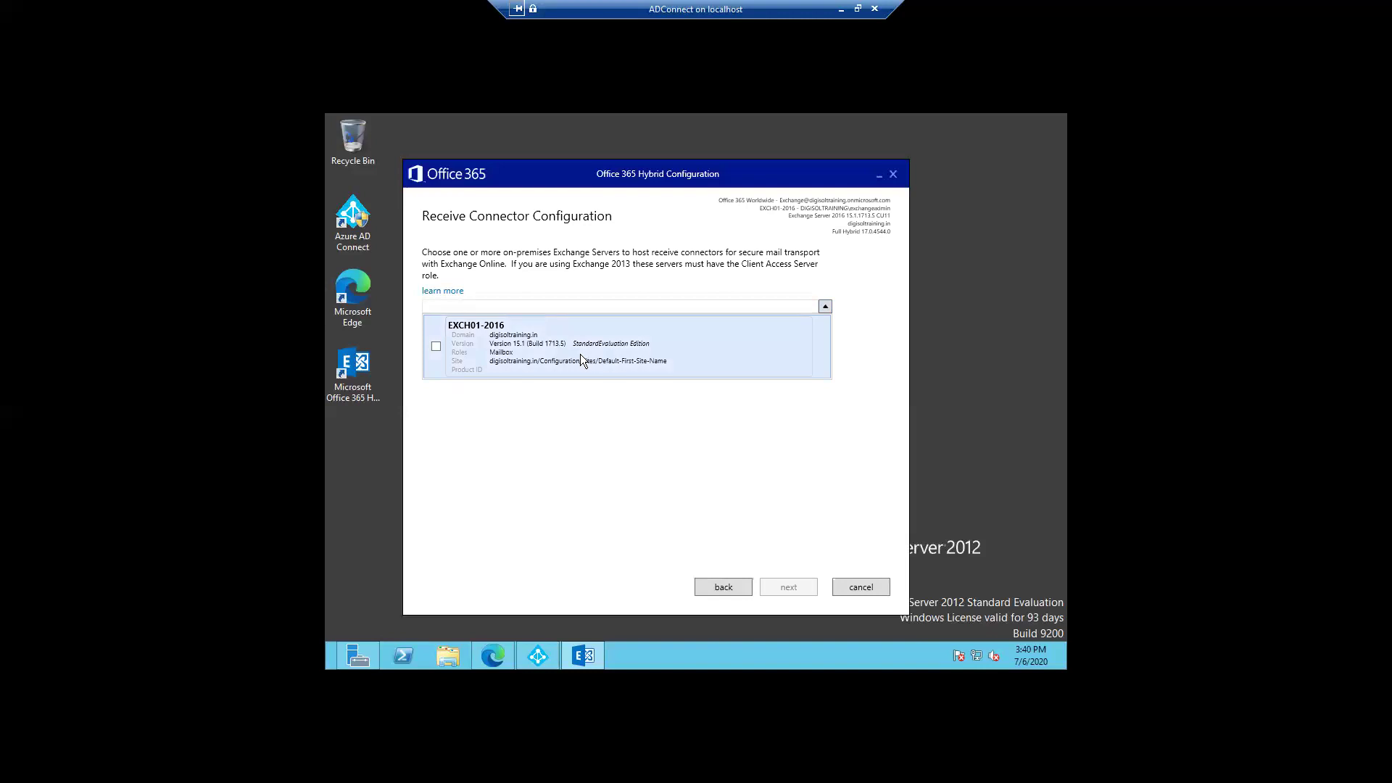
click(435, 346)
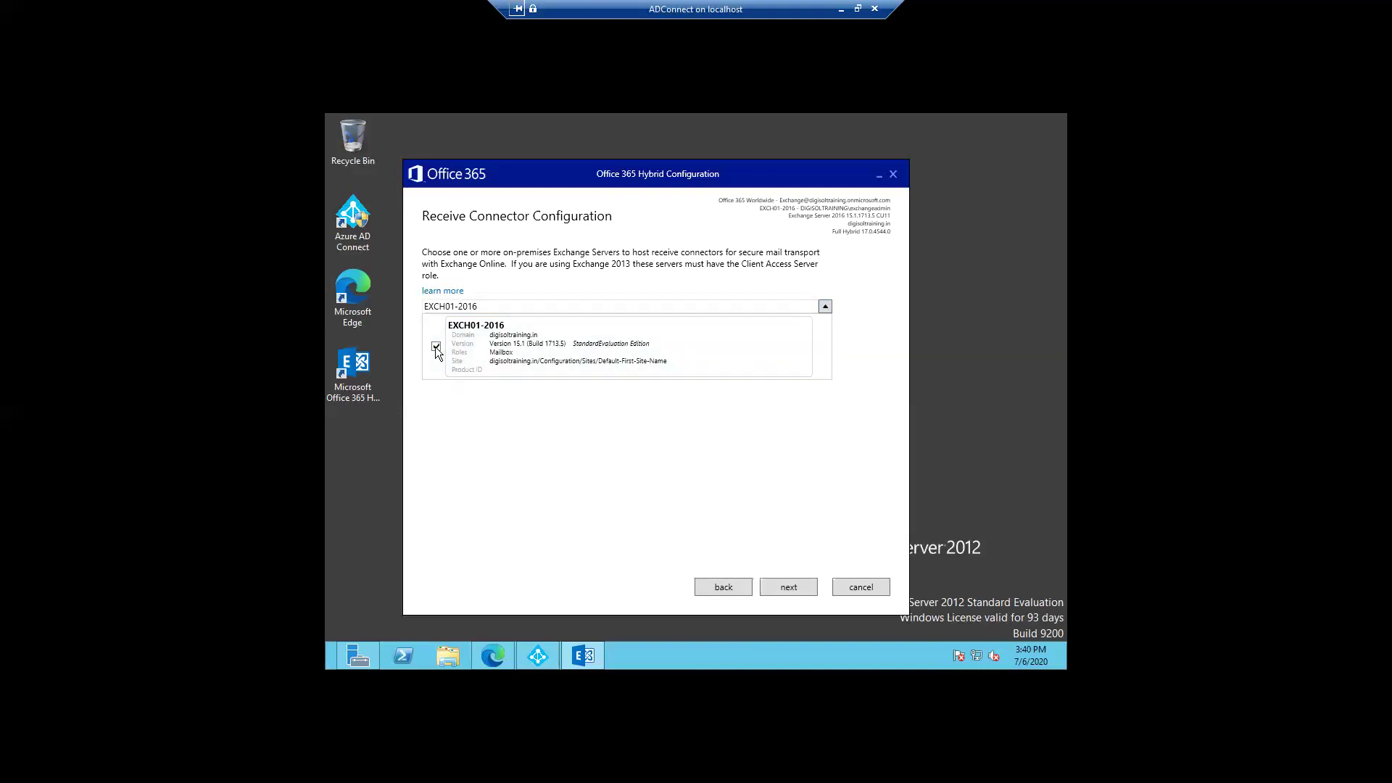
Step: Select EXCH01-2016 as the Send Connector server and proceed to the Transport Certificate check
click(782, 587)
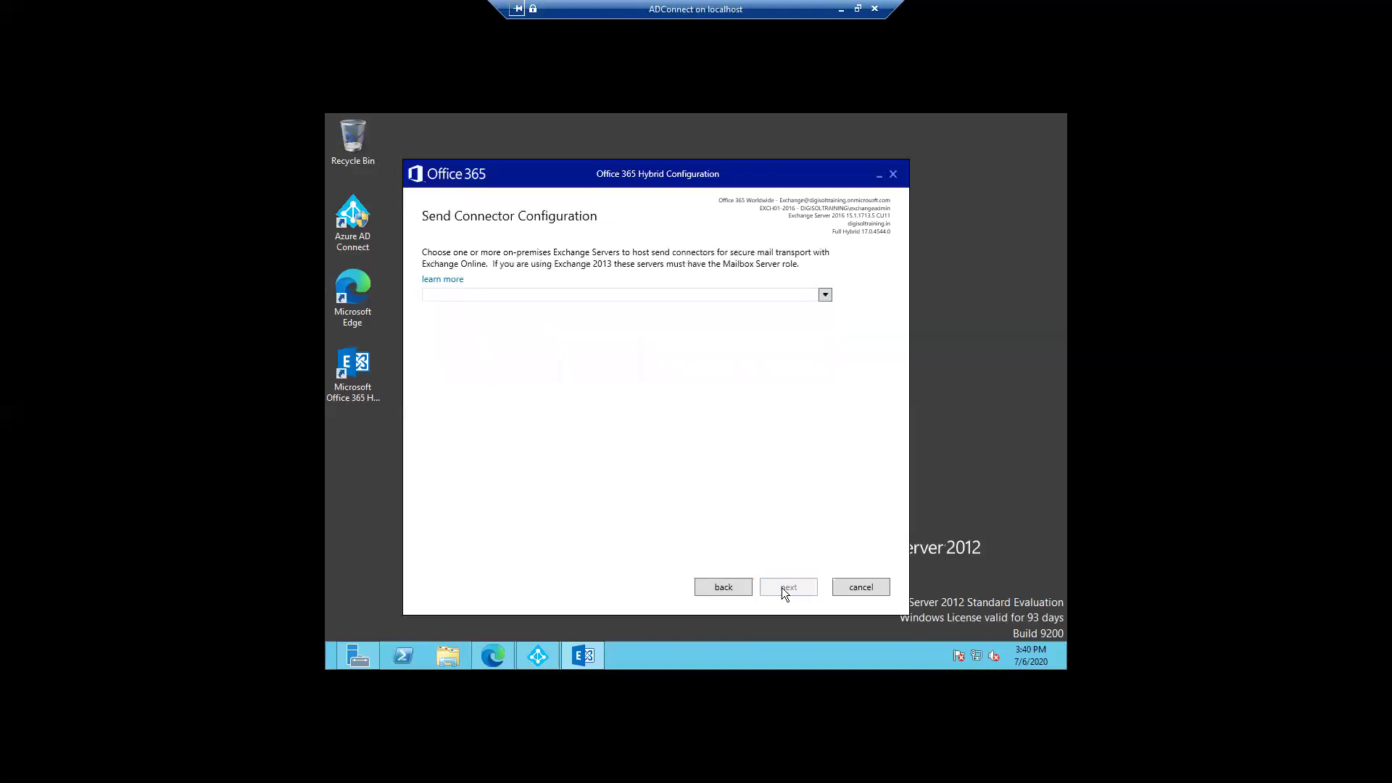
click(824, 295)
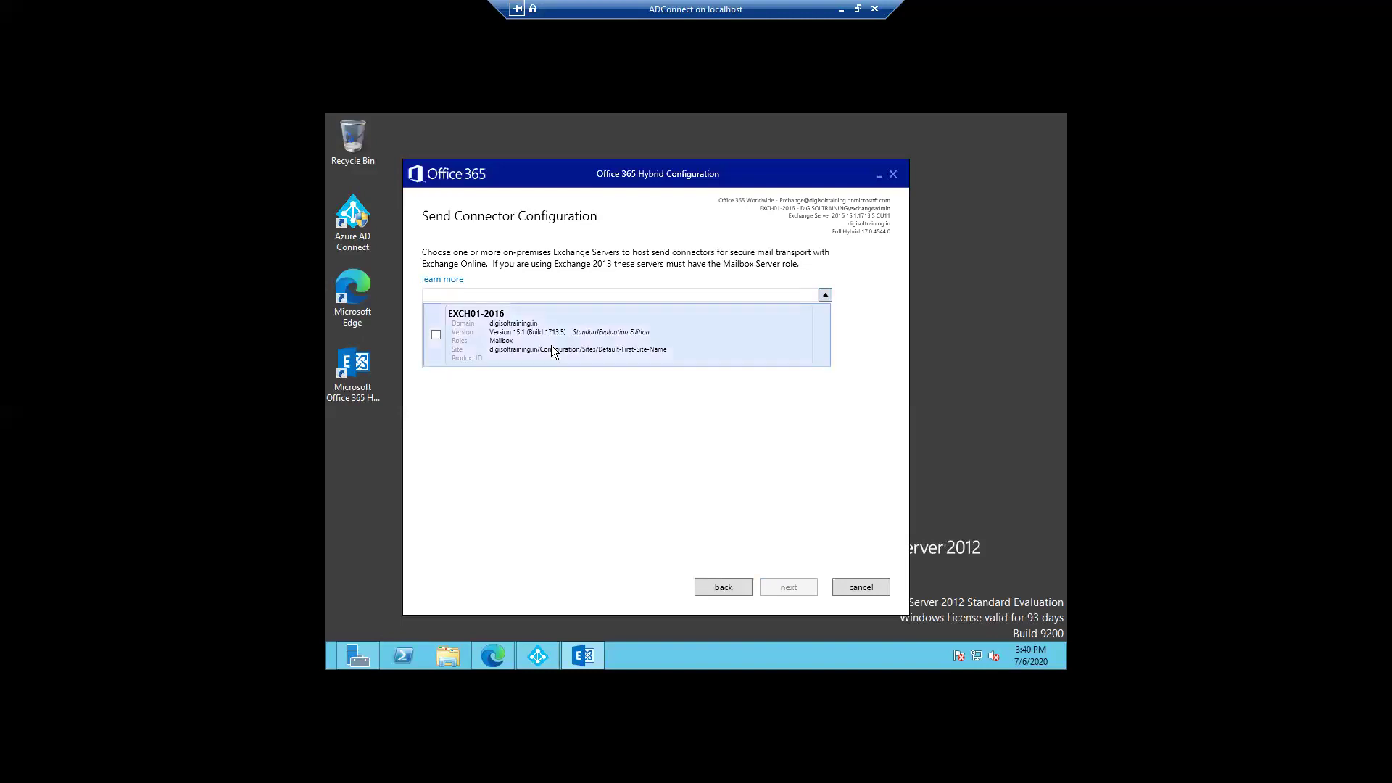
click(438, 335)
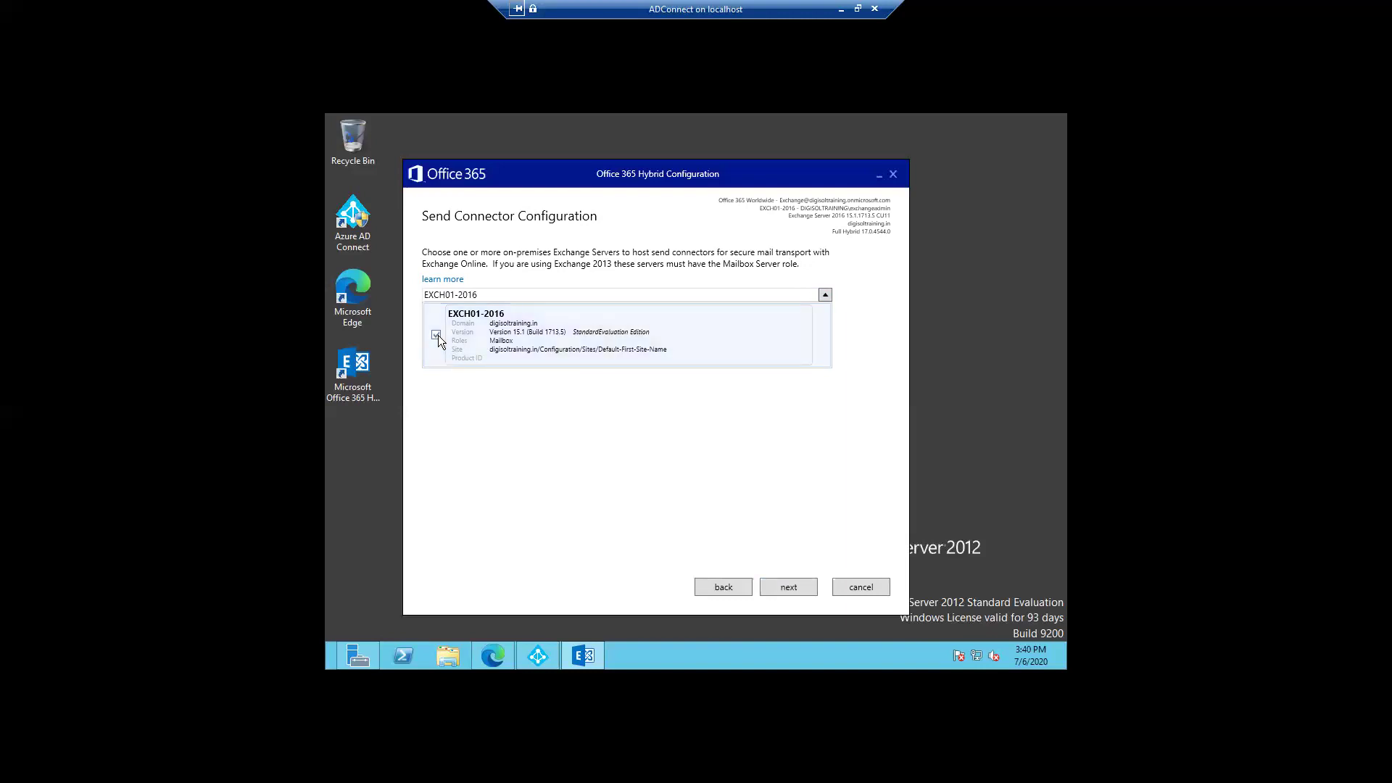
click(786, 588)
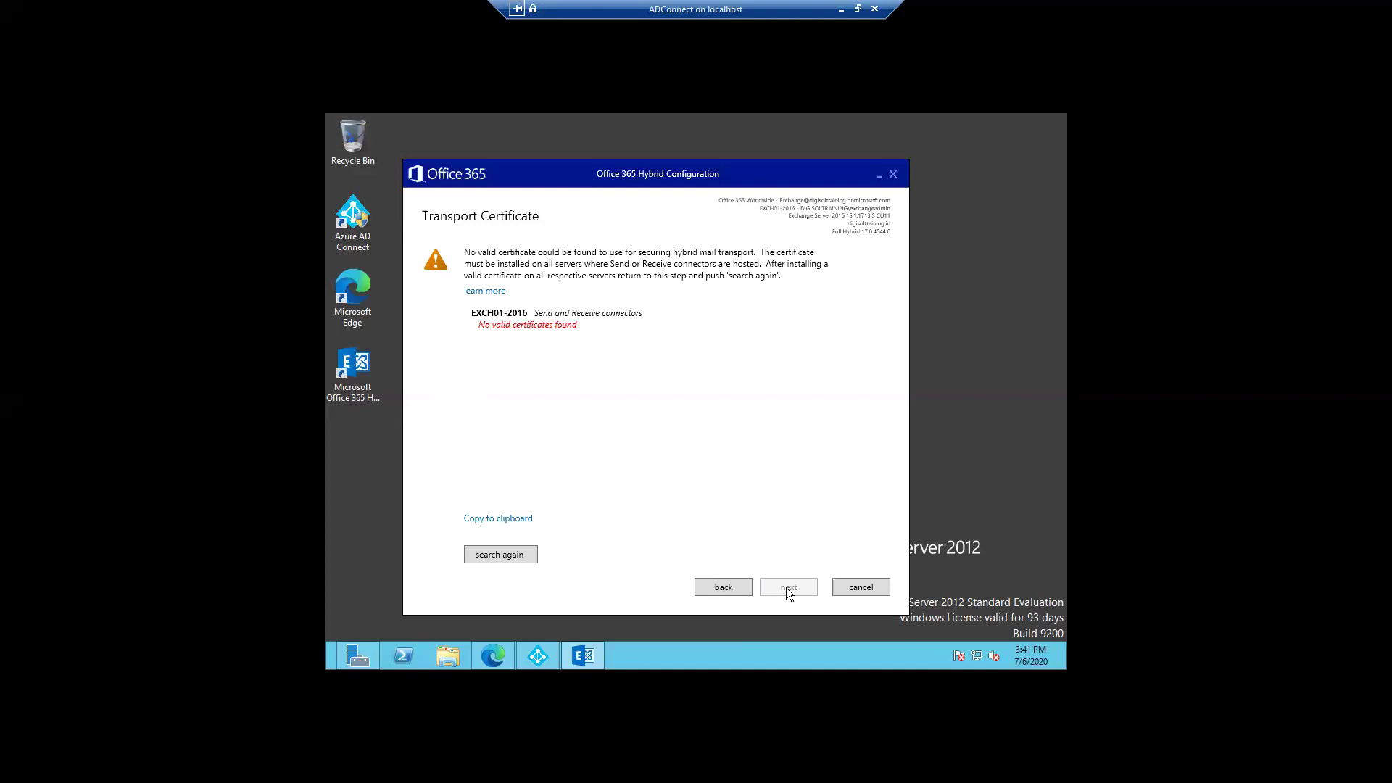
Step: Go back to Hybrid Features, choose Minimal Hybrid Configuration, and continue with the same migration credential
click(725, 588)
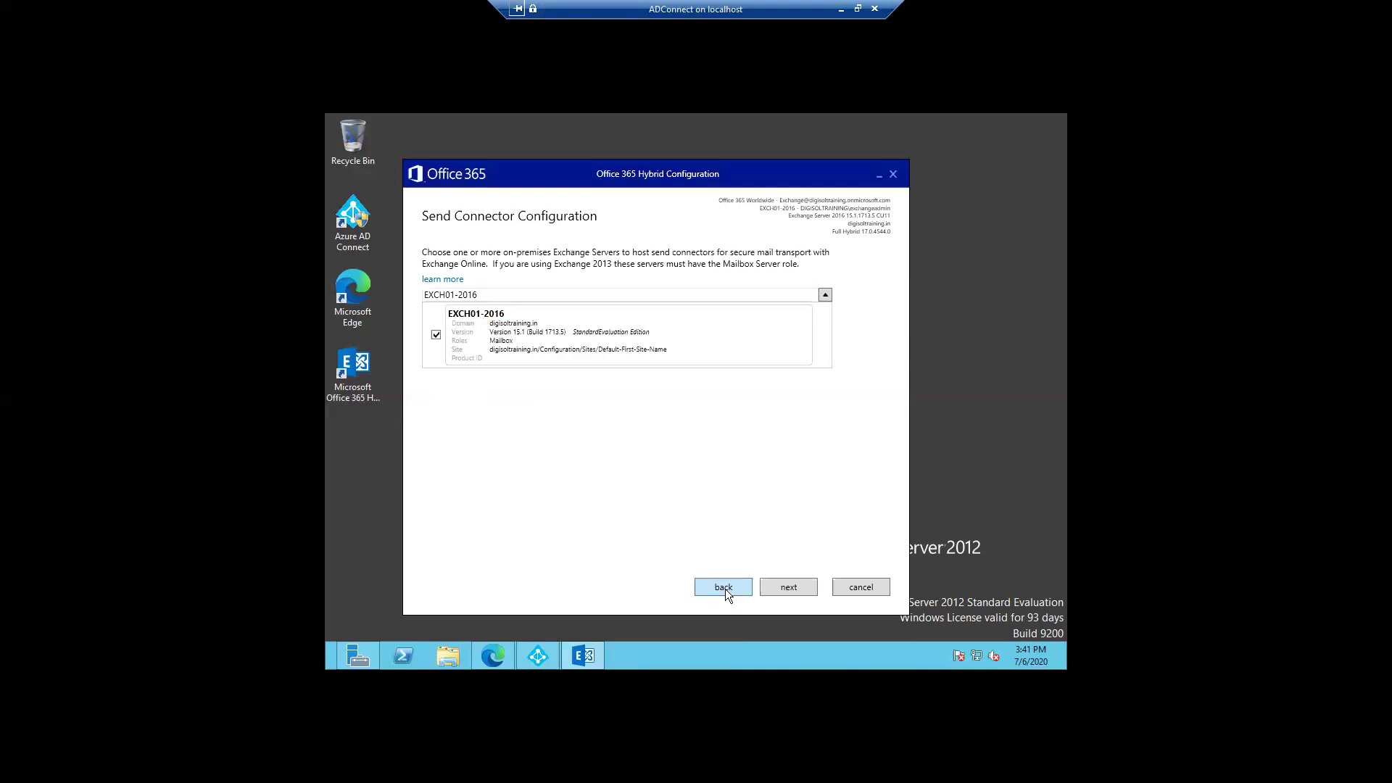
click(726, 589)
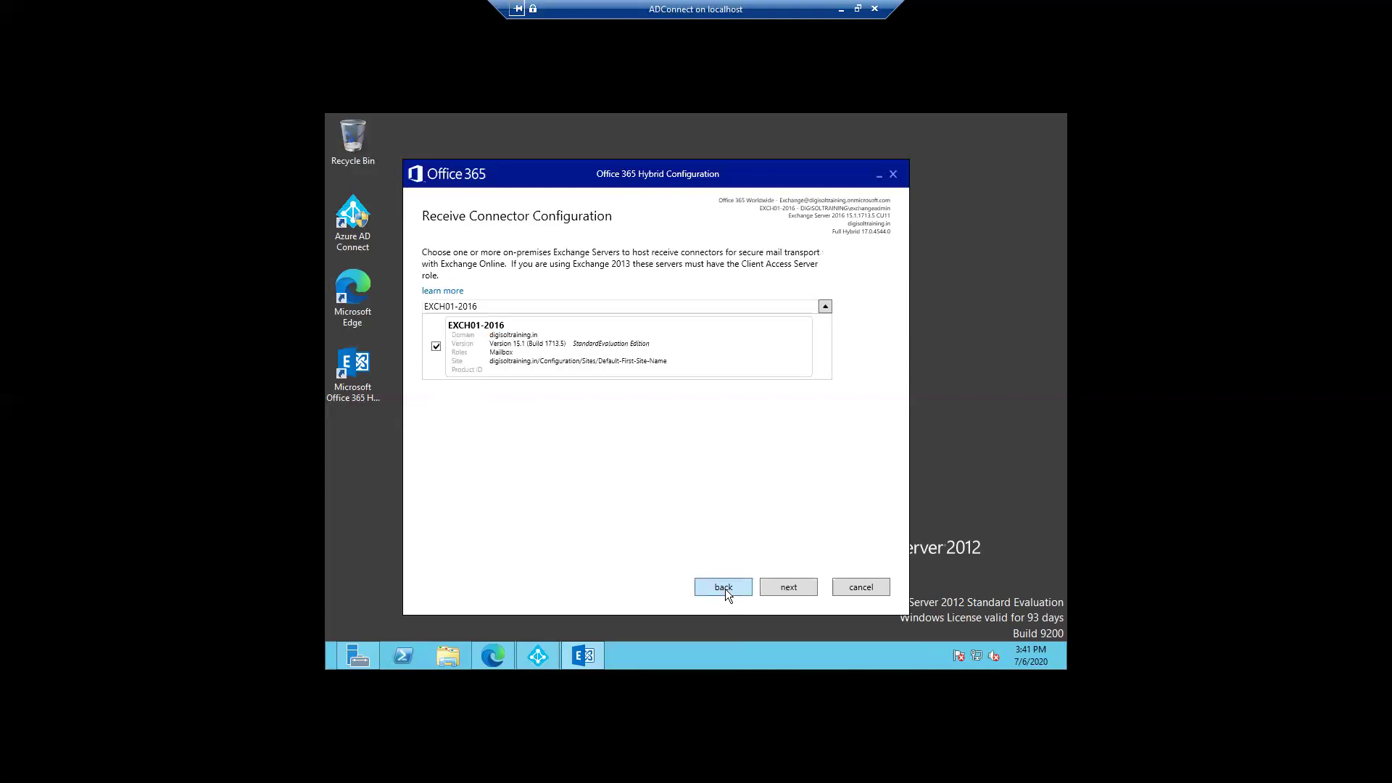
click(725, 589)
click(725, 589)
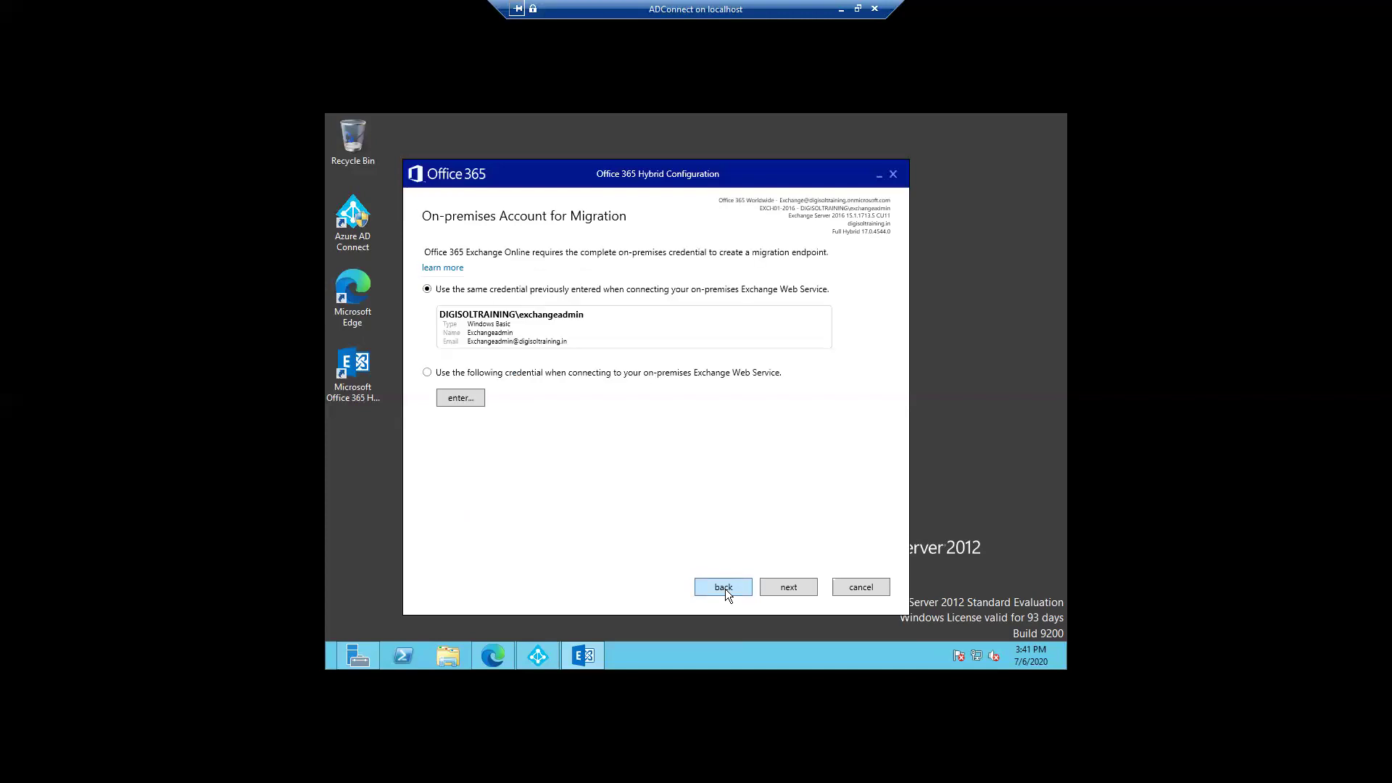
click(725, 589)
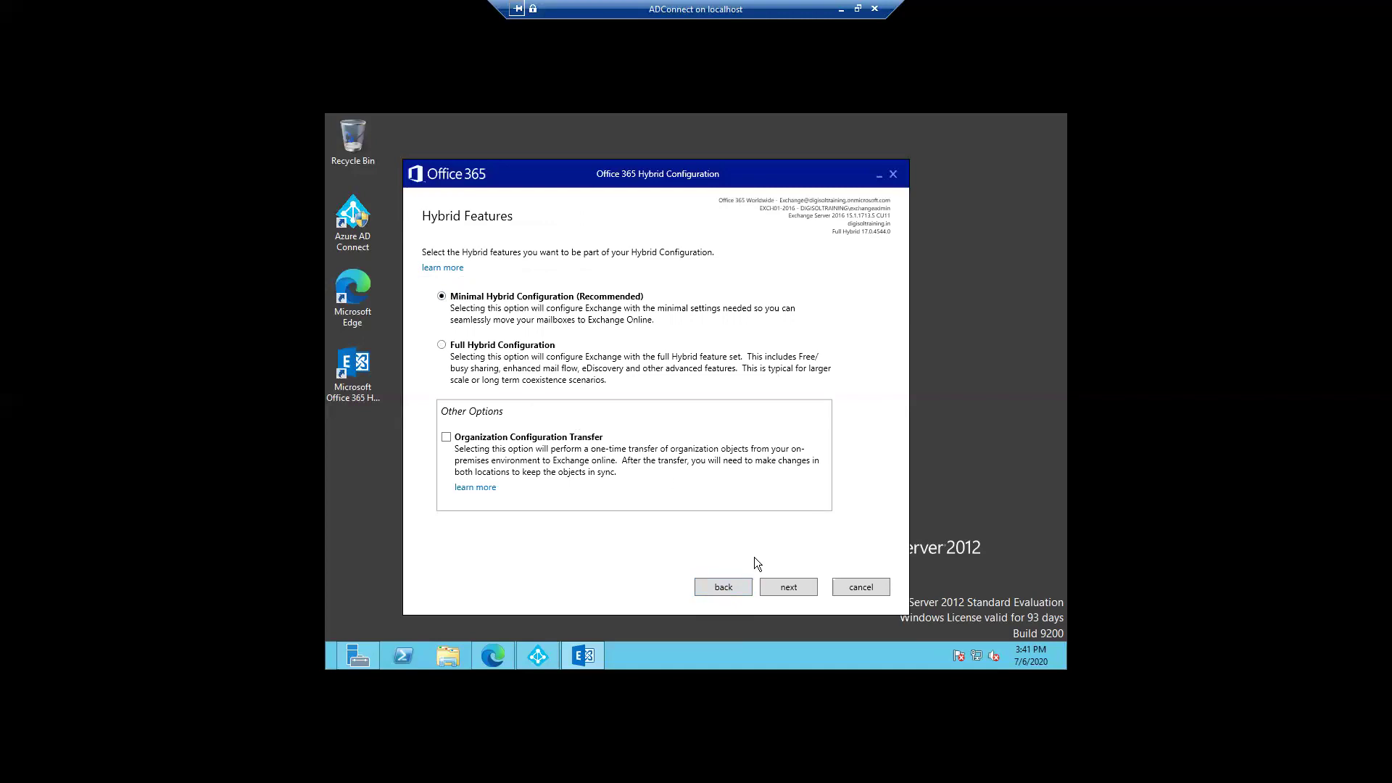
click(789, 588)
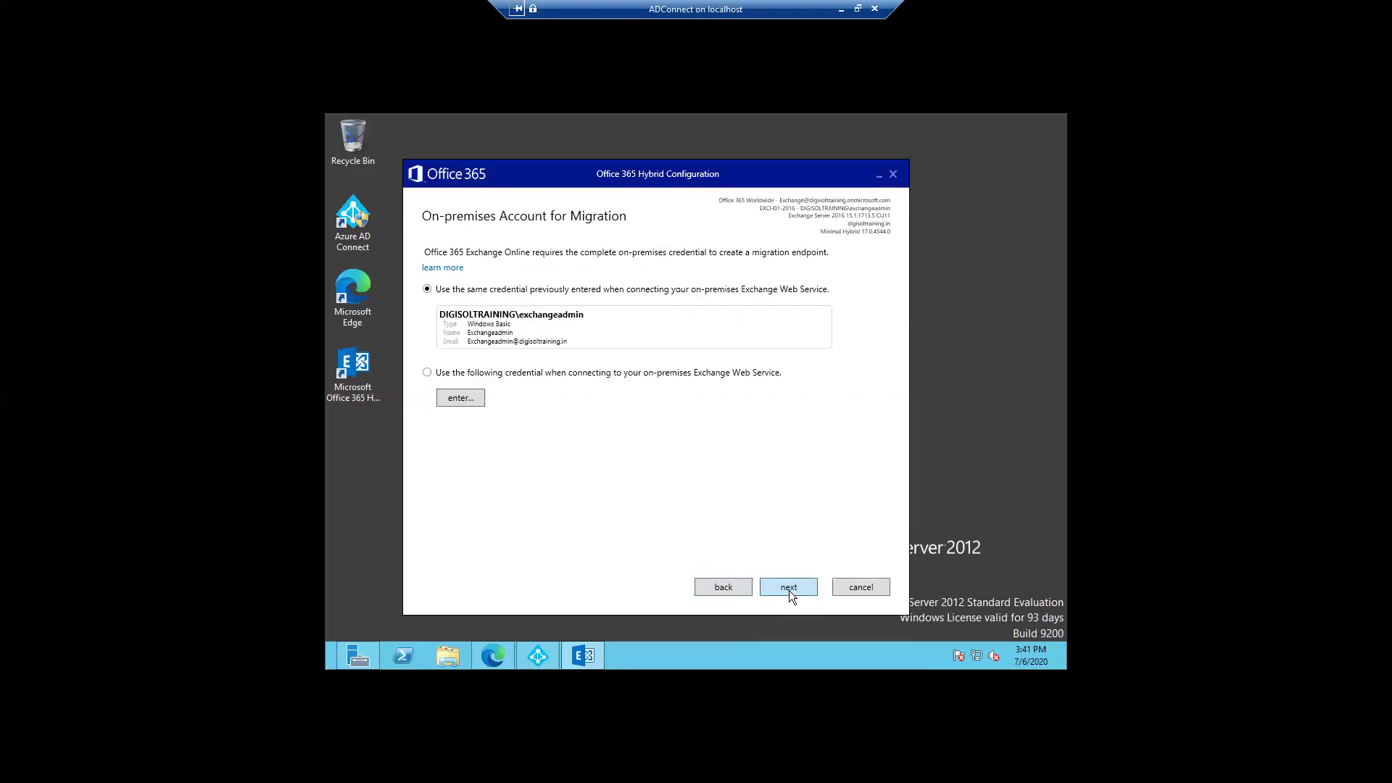
click(789, 589)
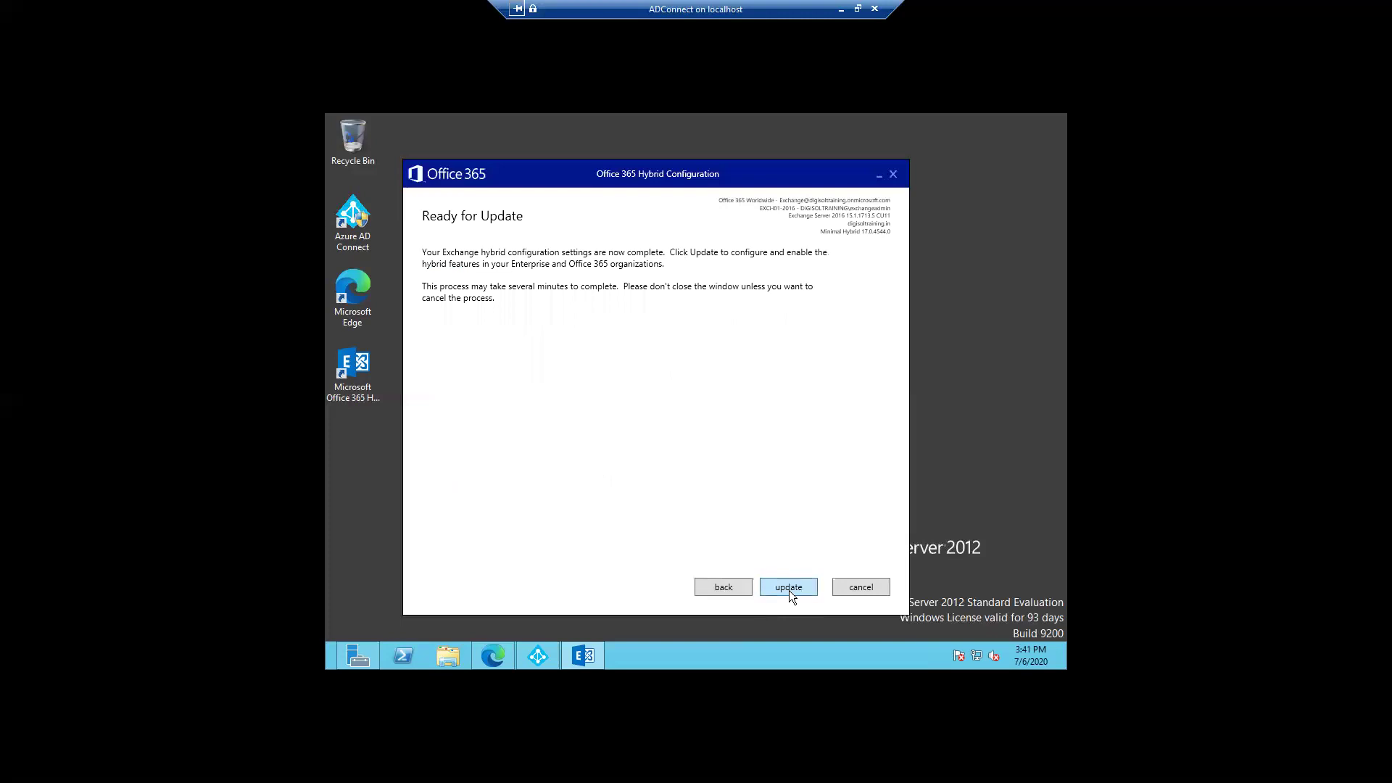
Step: Run the update to apply the minimal hybrid configuration
click(789, 589)
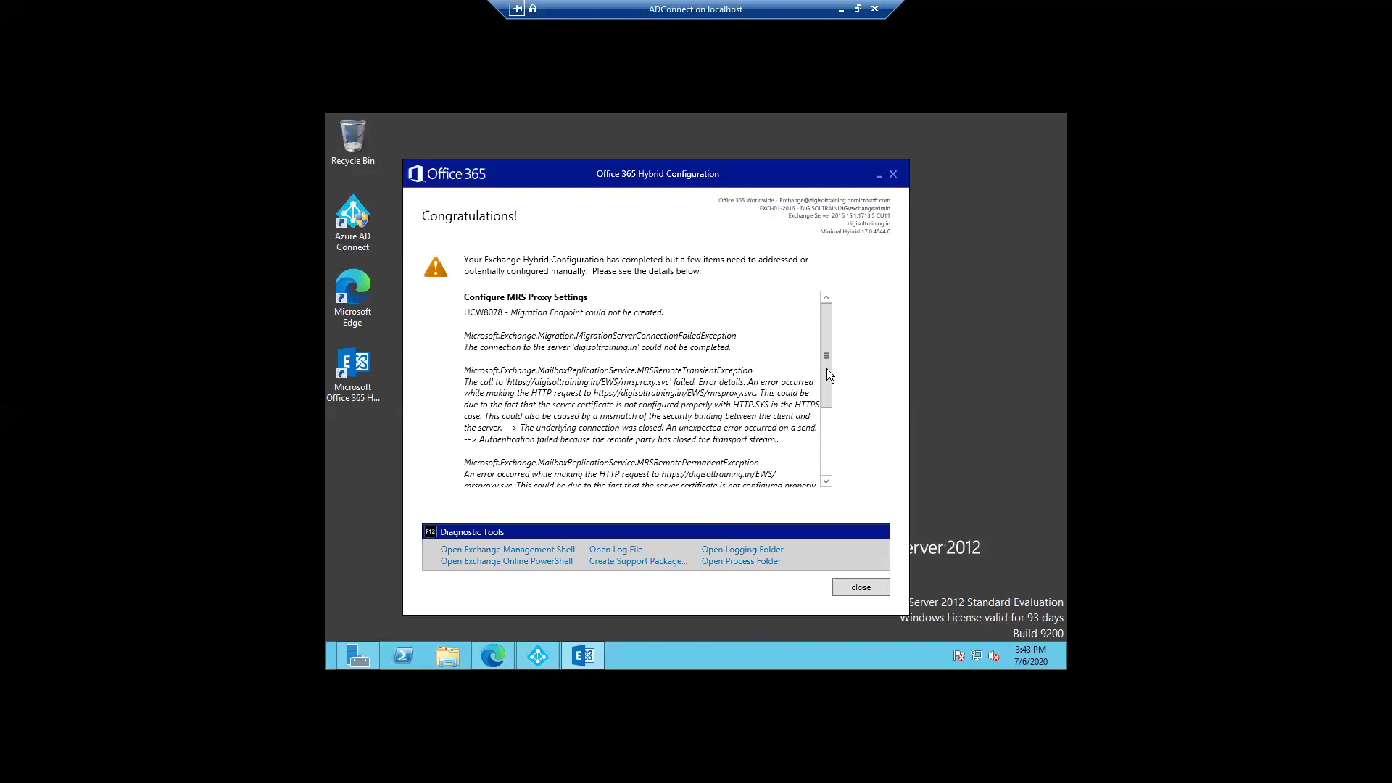
Step: Read through the MRS Proxy warnings on the Congratulations page, then minimize the wizard
mouse_move(829, 372)
mouse_down()
mouse_move(824, 446)
mouse_move(828, 356)
mouse_up()
drag(824, 350, 817, 457)
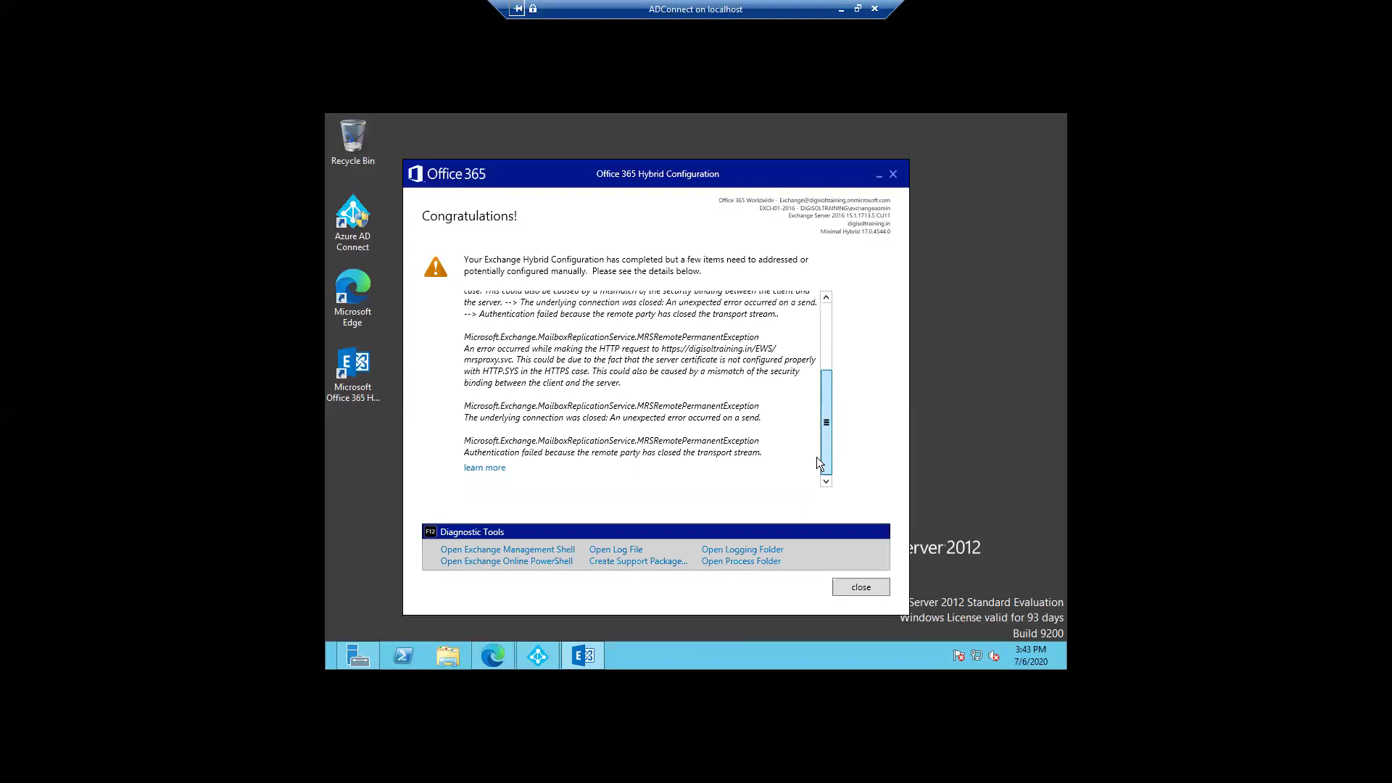
drag(821, 412, 826, 341)
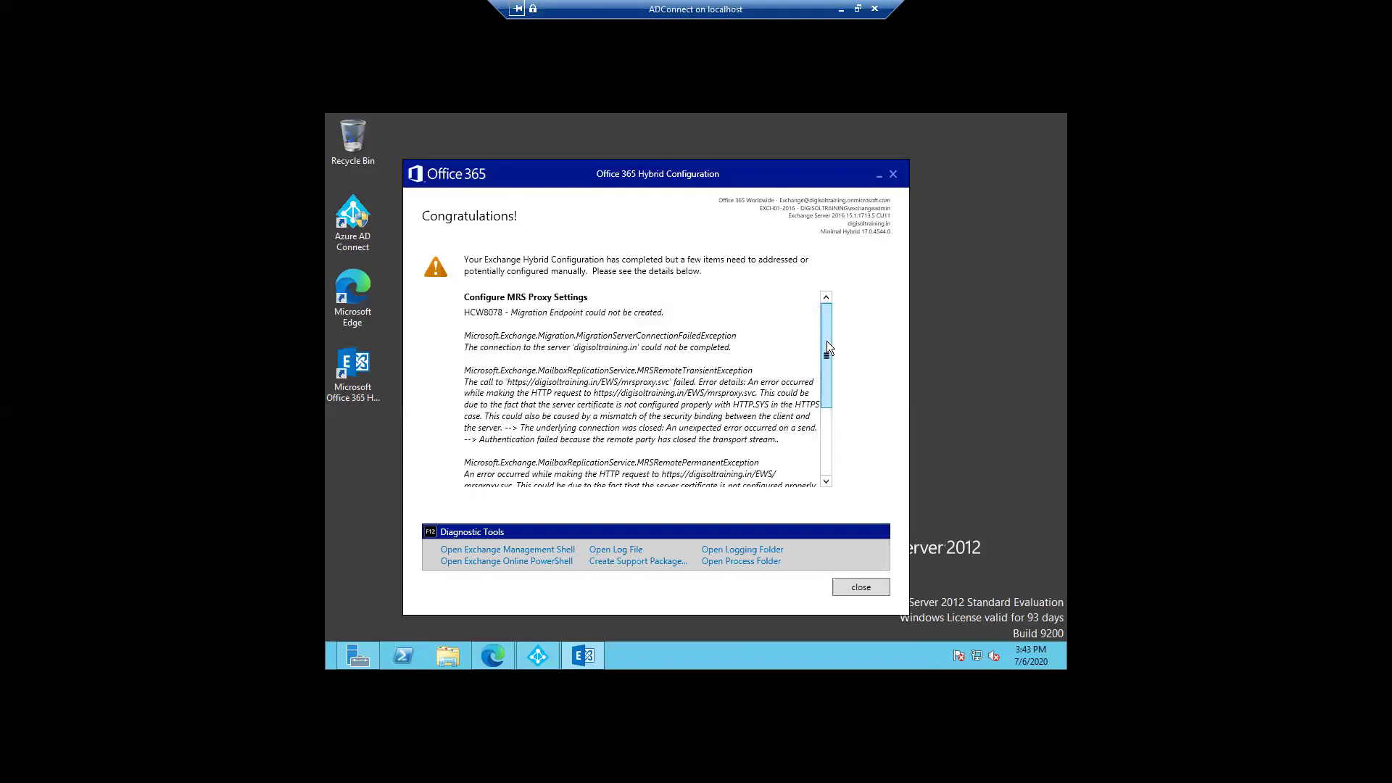
click(877, 179)
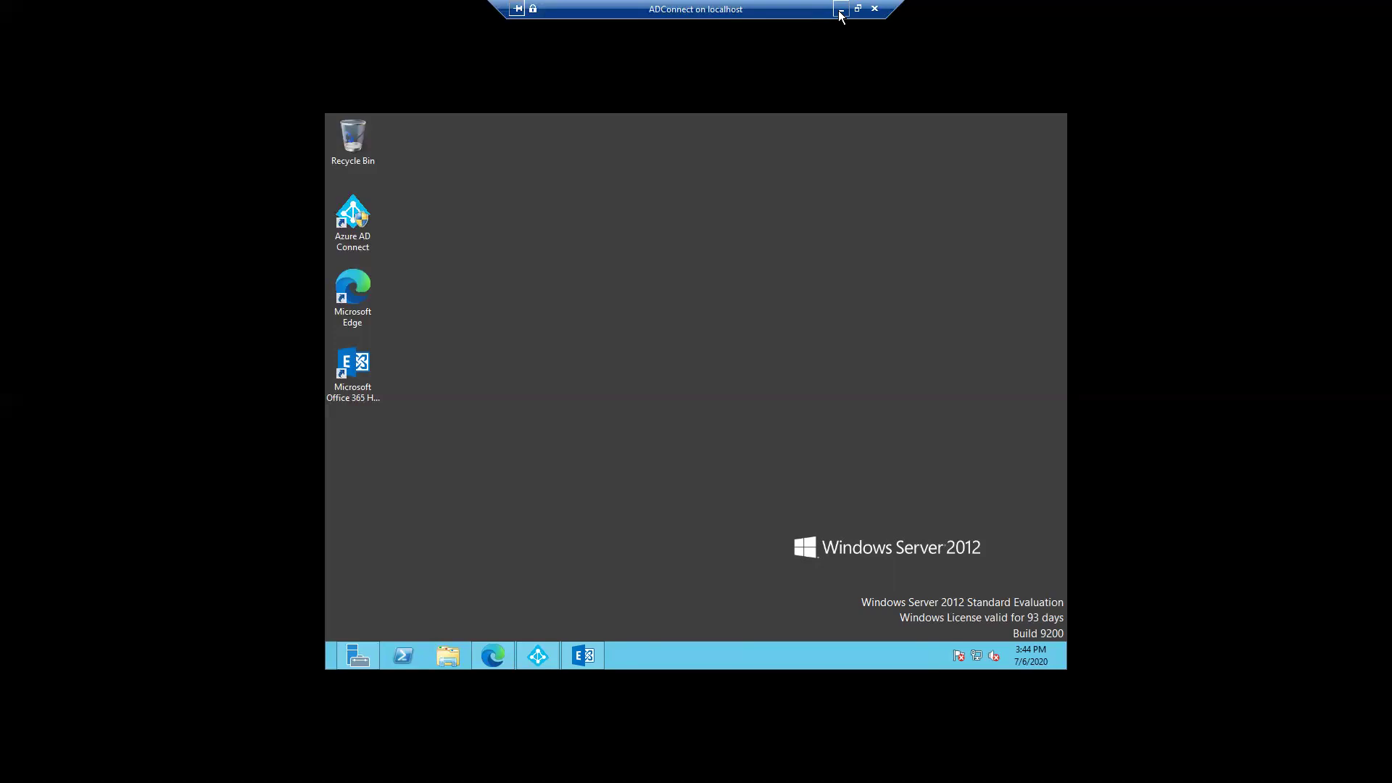
Step: Minimize the ADConnect and 192.168.0.100 remote desktop sessions
click(841, 9)
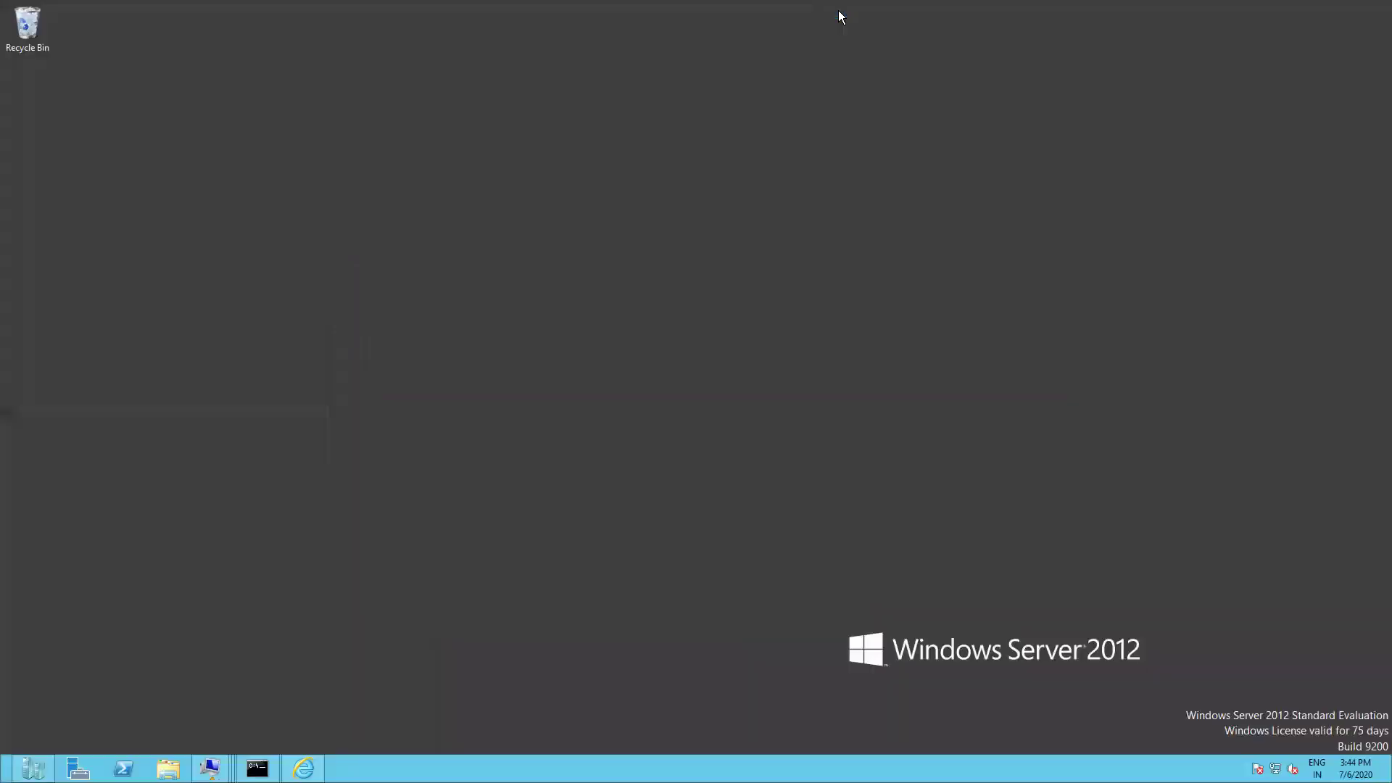
mouse_move(808, 18)
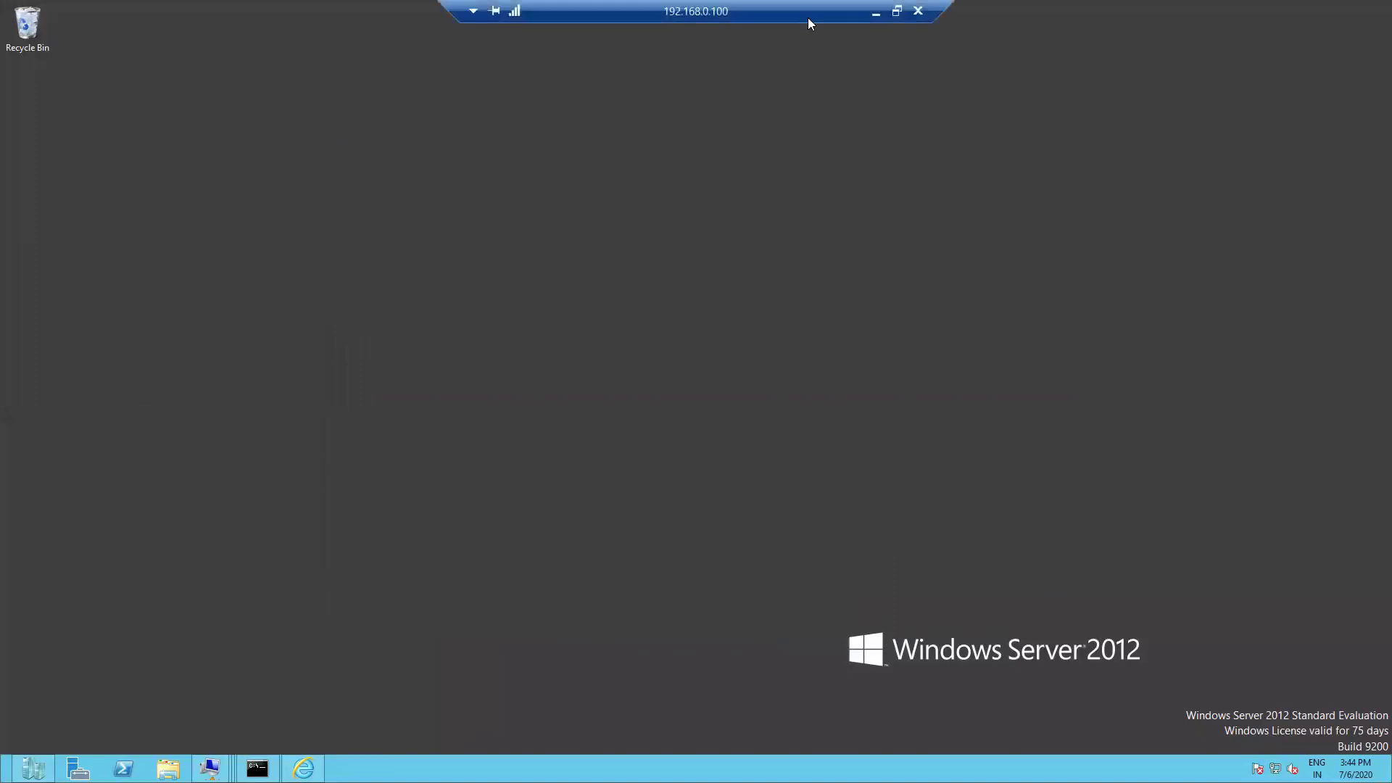
click(877, 12)
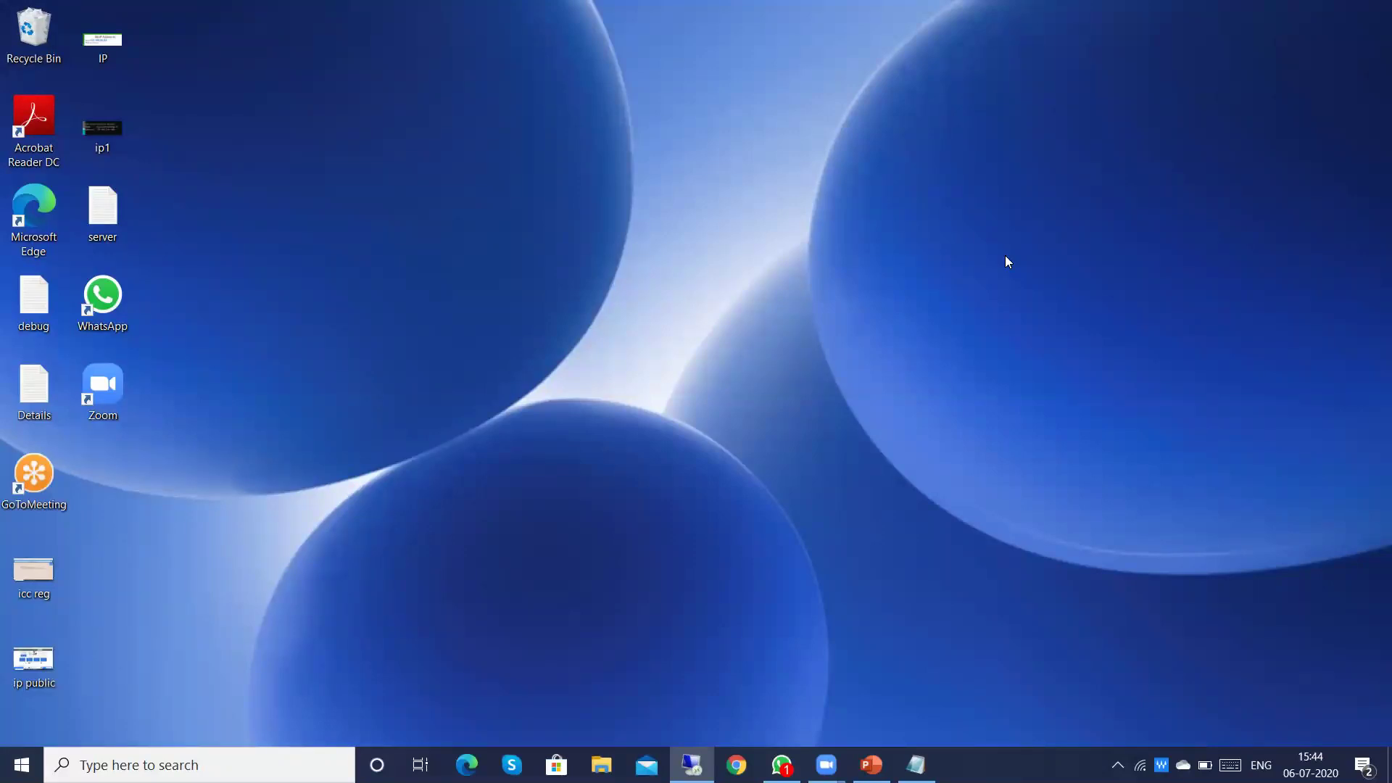
Step: Show the 'Steps to Configure Hybrid setup in Office365' slide as a slide show from the current slide
click(871, 764)
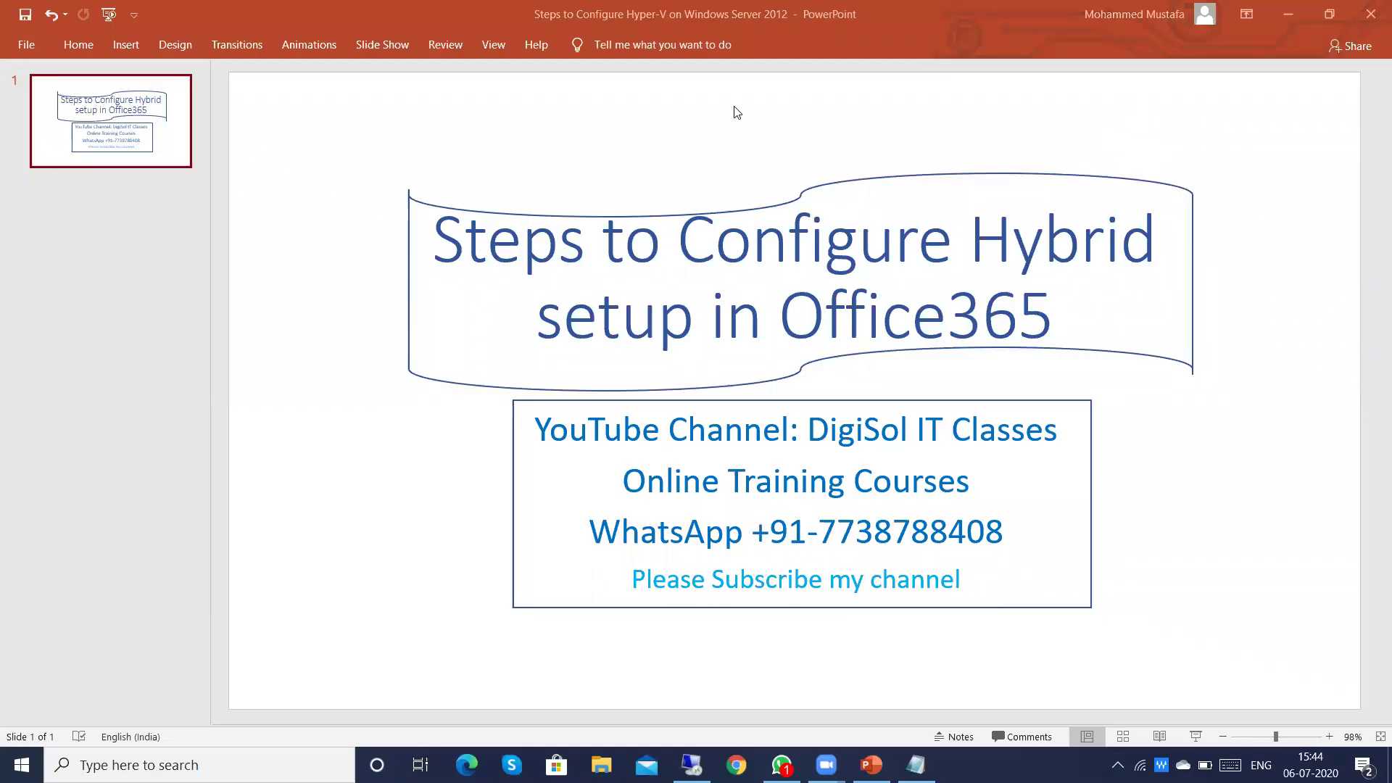
click(362, 47)
click(105, 104)
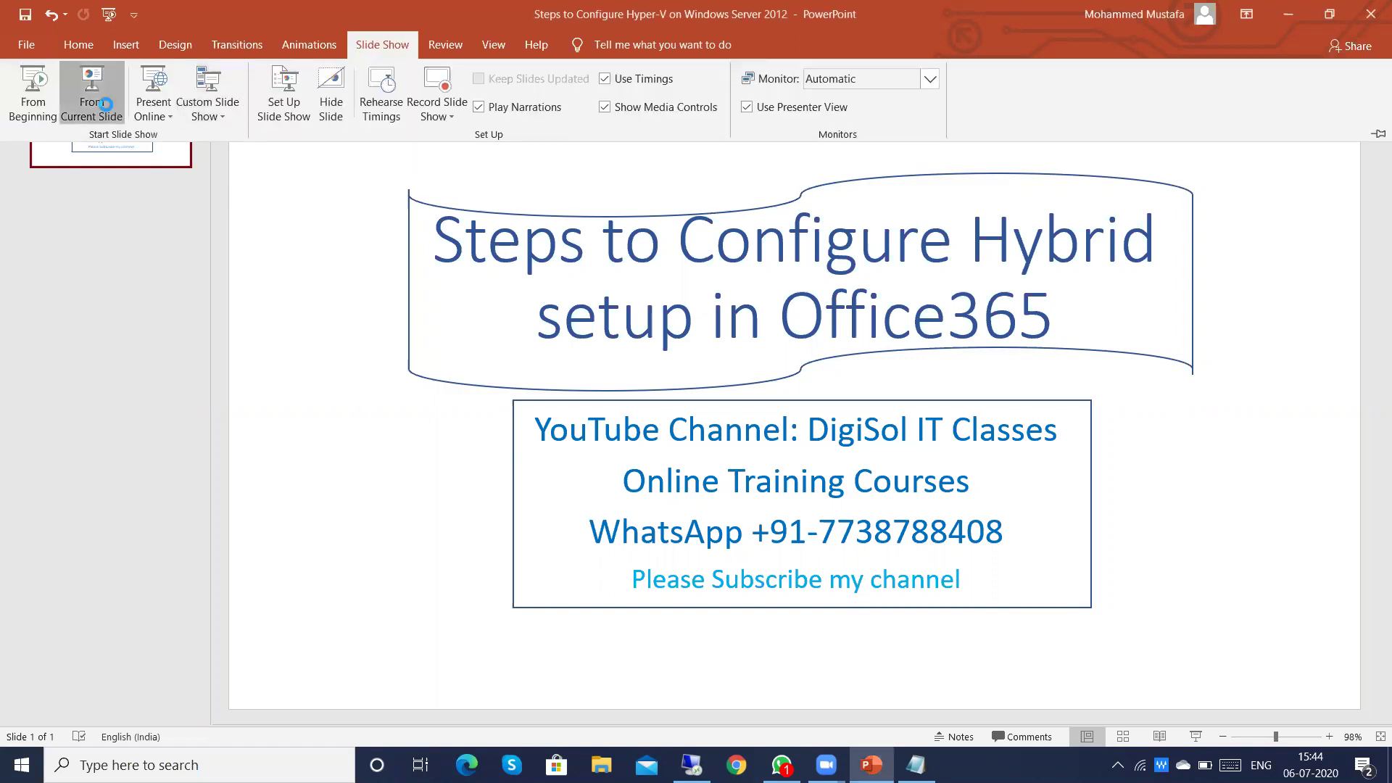